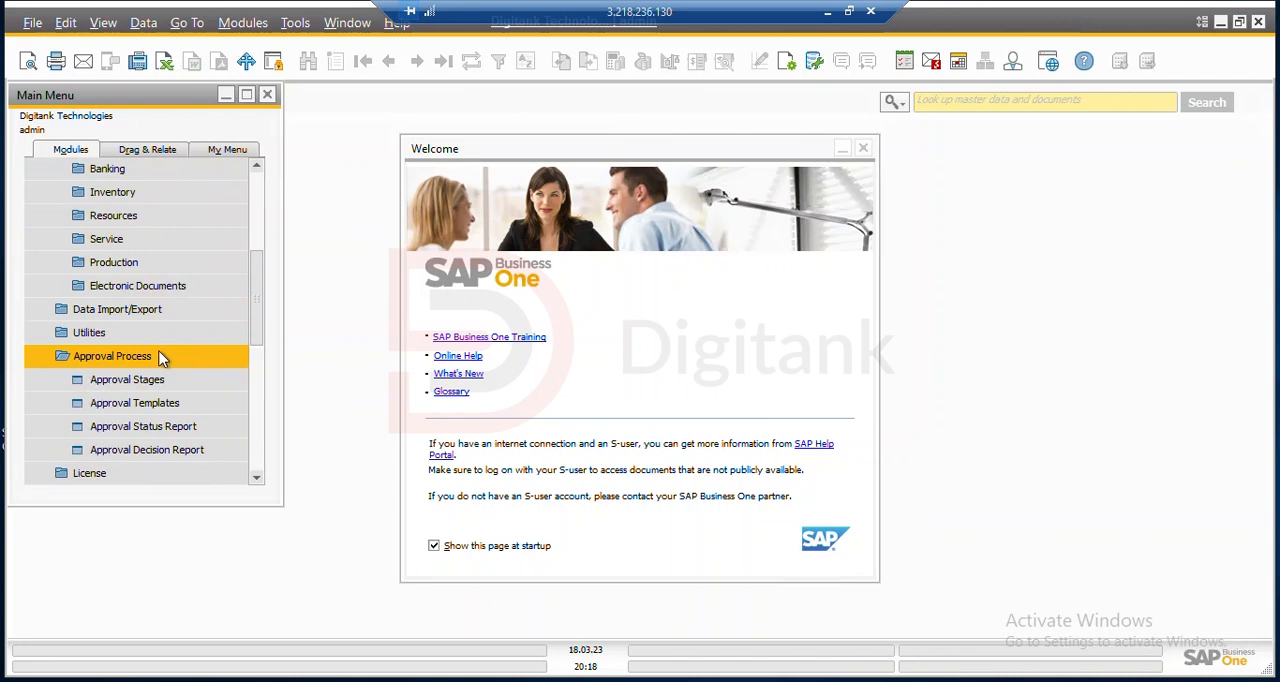
Open the approval stages setup and name the new stage "Line manager approva"
click(162, 385)
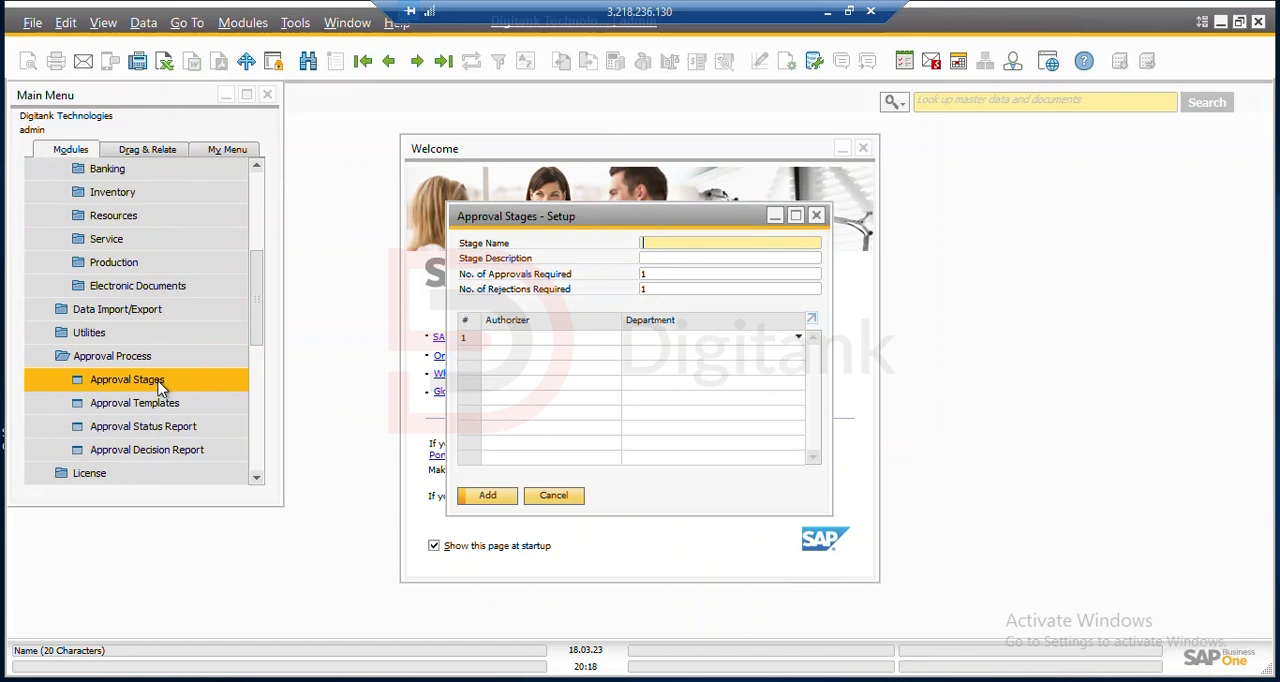
text(Line manager approva)
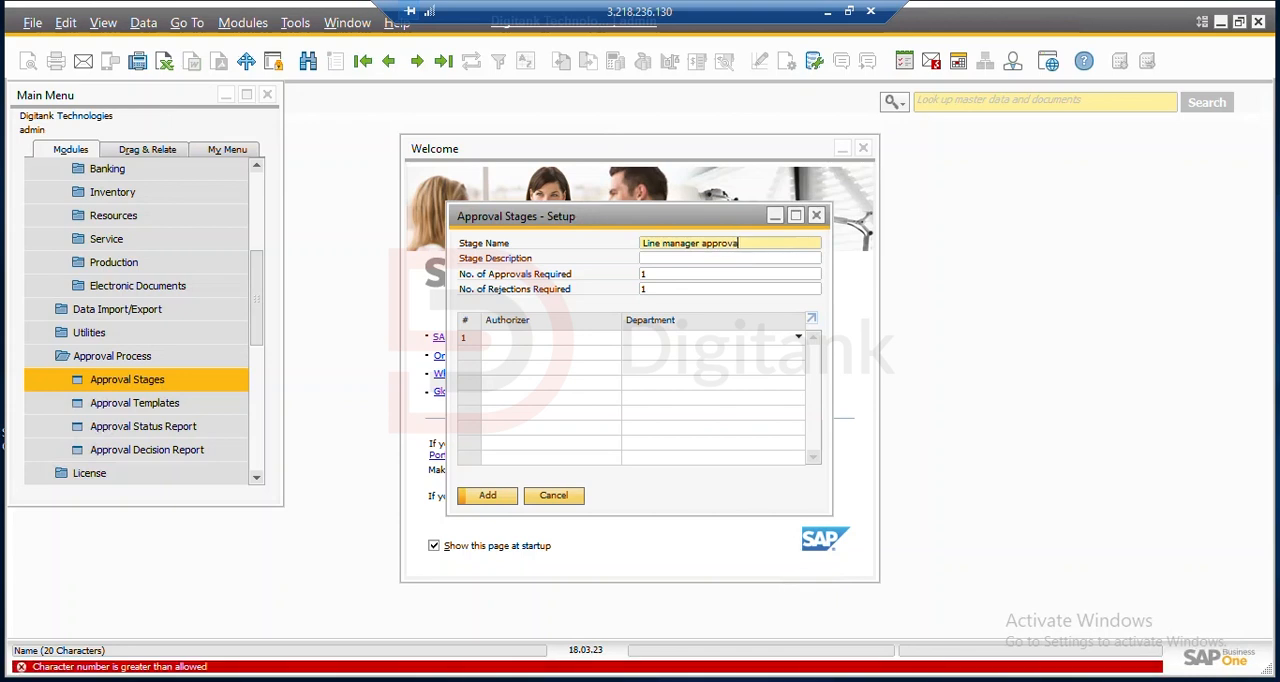
key(BackSpace)
key(BackSpace)
text(va)
key(Tab)
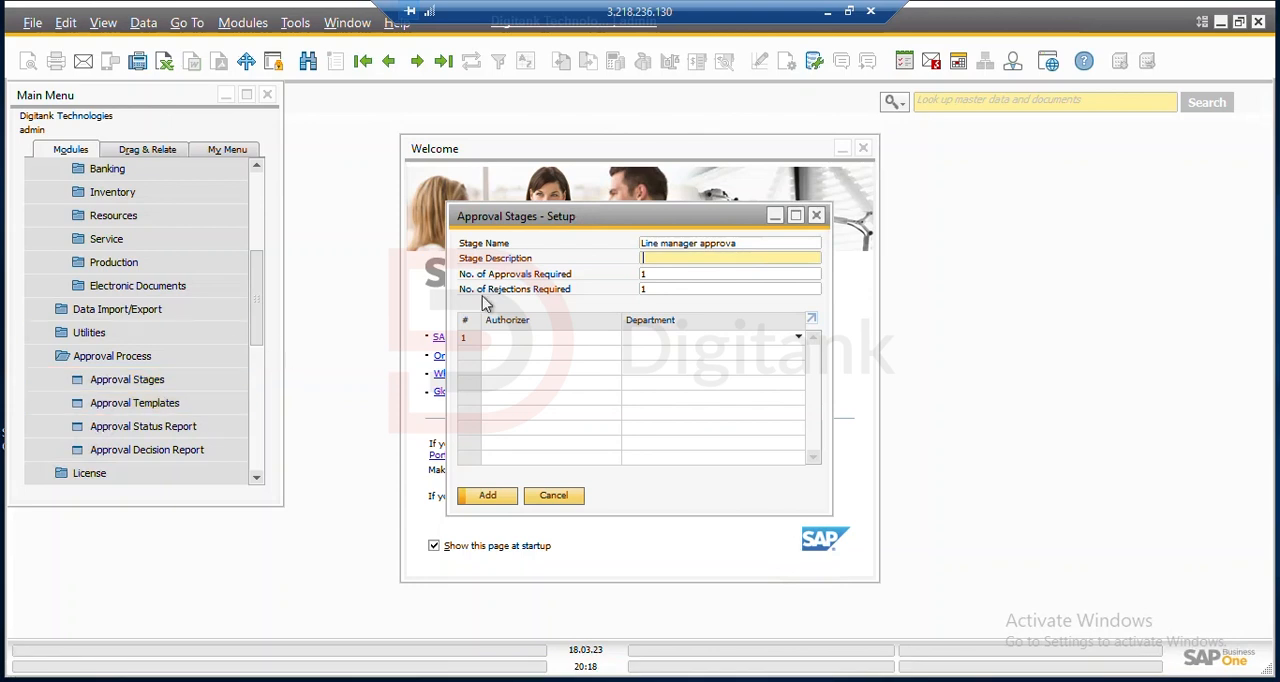
Keep one required approval and set the stage's number of required rejections to 2
click(648, 276)
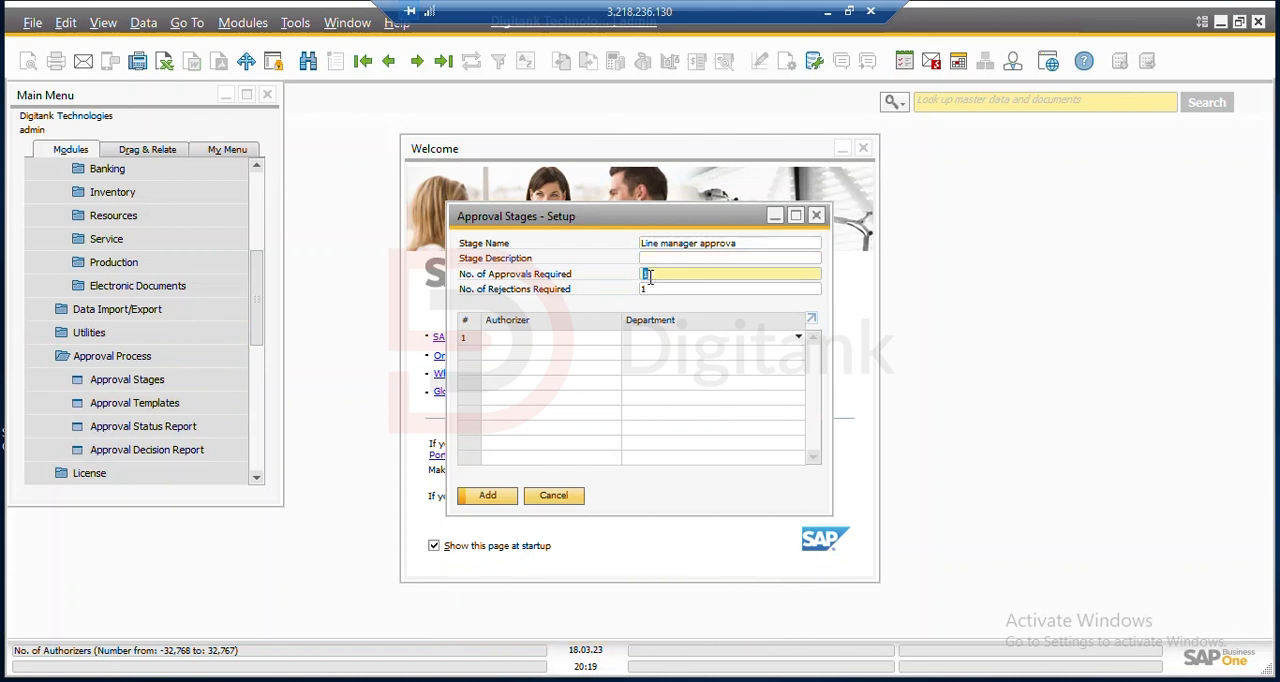
key(Tab)
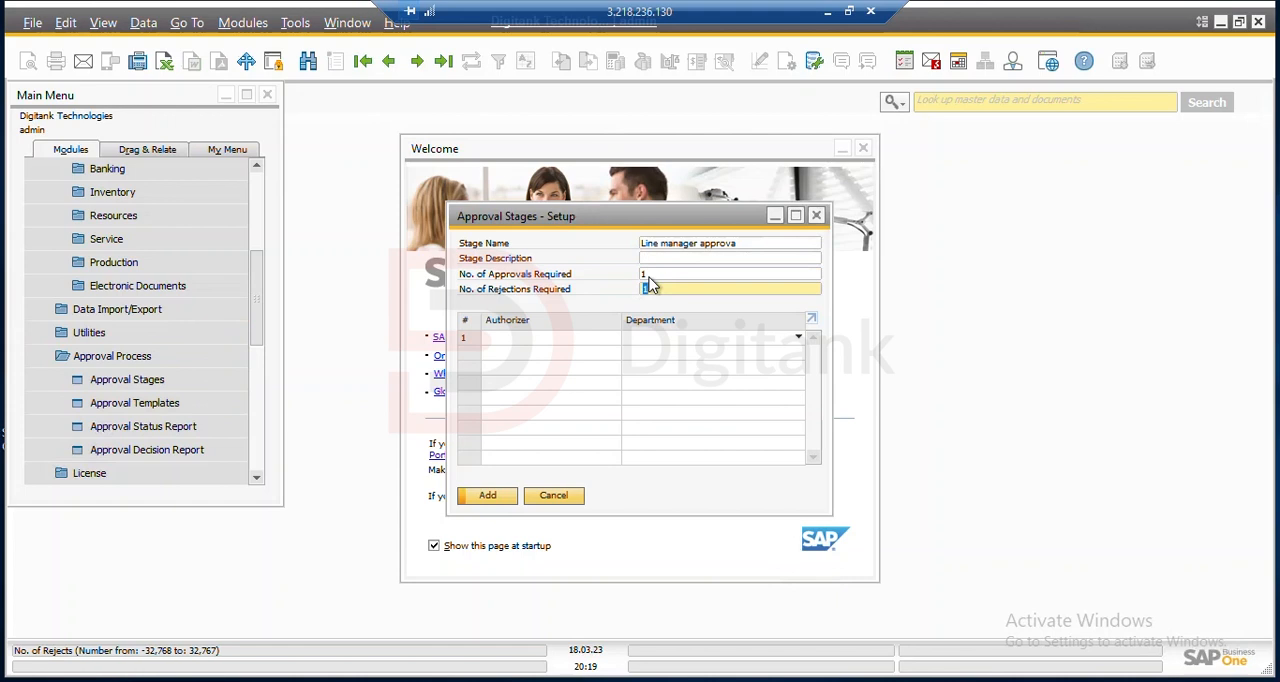
text(2)
Assign users no. 6 and no. 10 from the user list as the stage's authorizers and add the stage
click(586, 340)
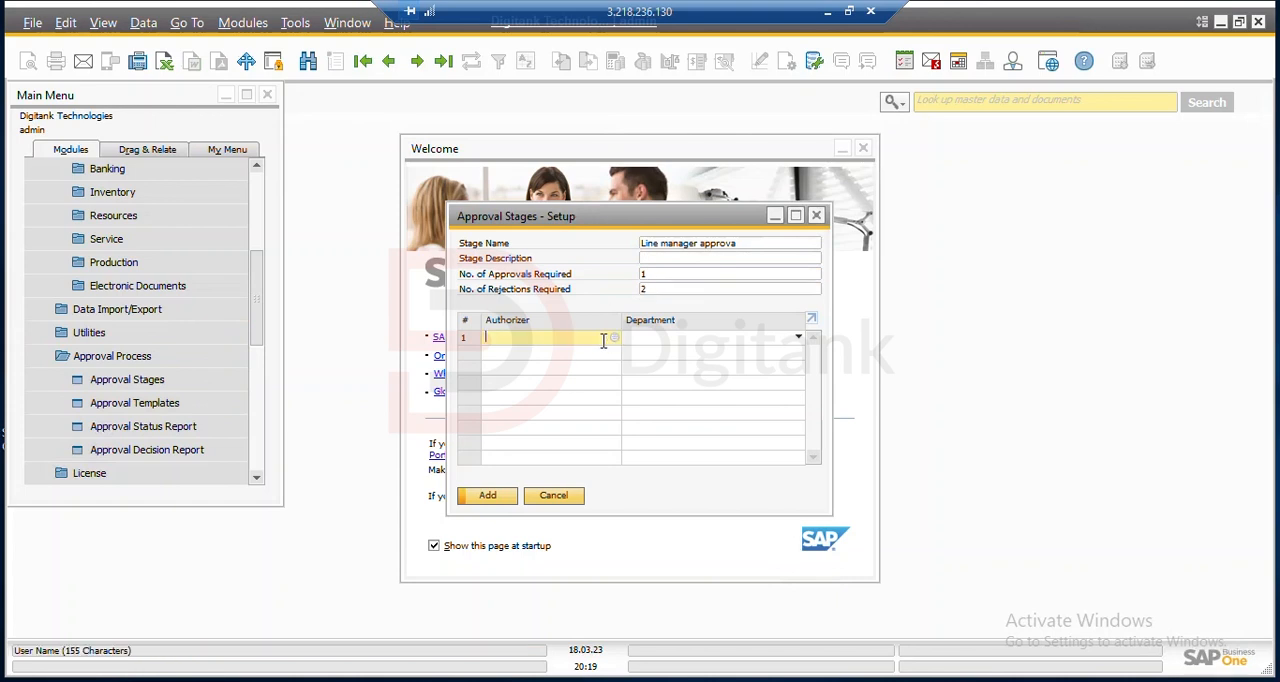
click(614, 339)
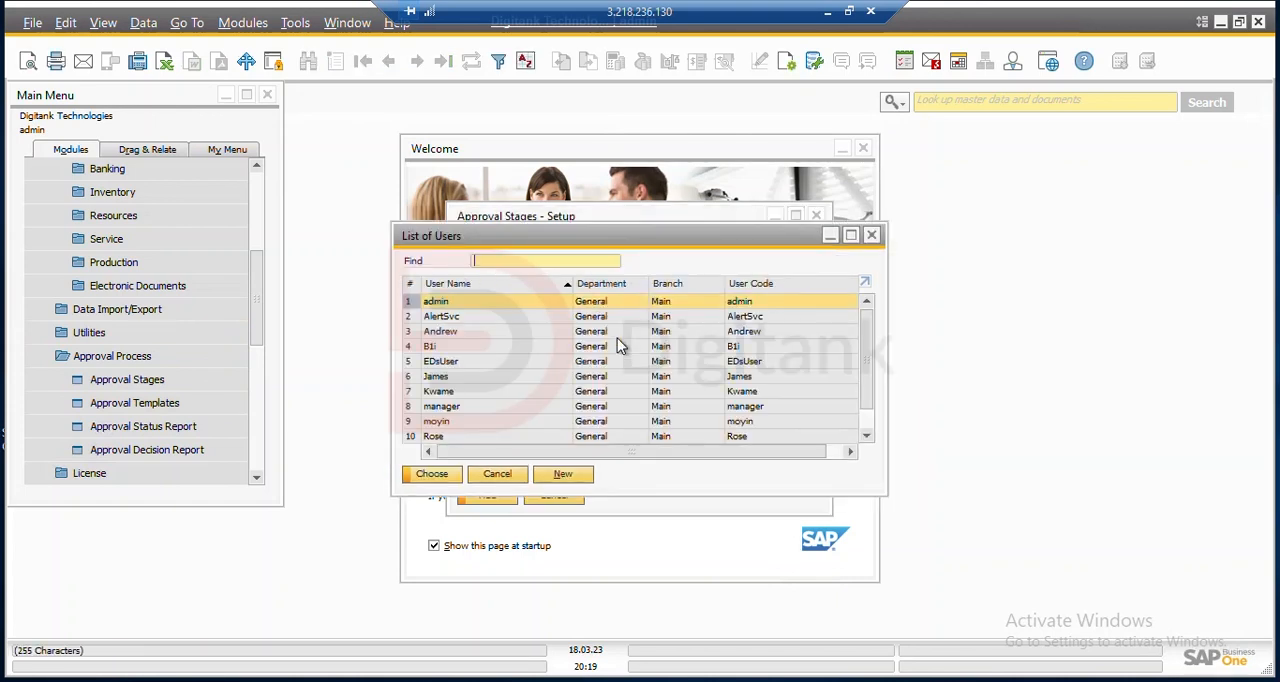
click(580, 377)
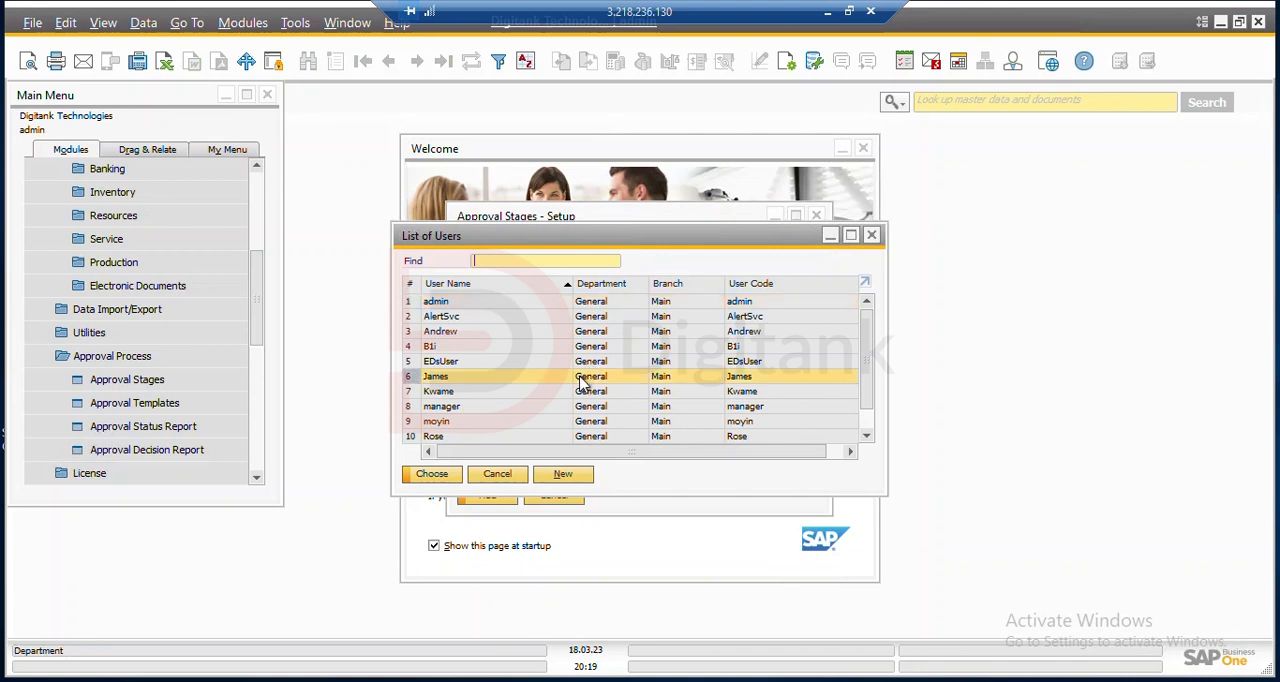
click(466, 476)
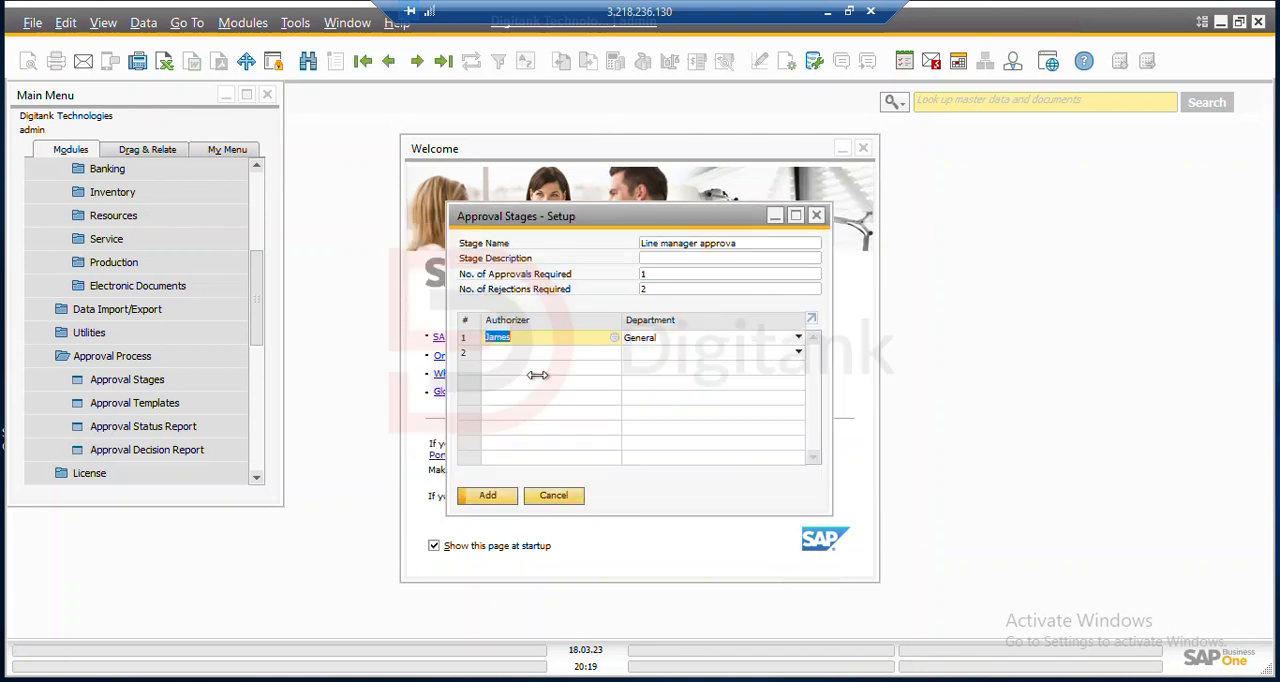
click(590, 354)
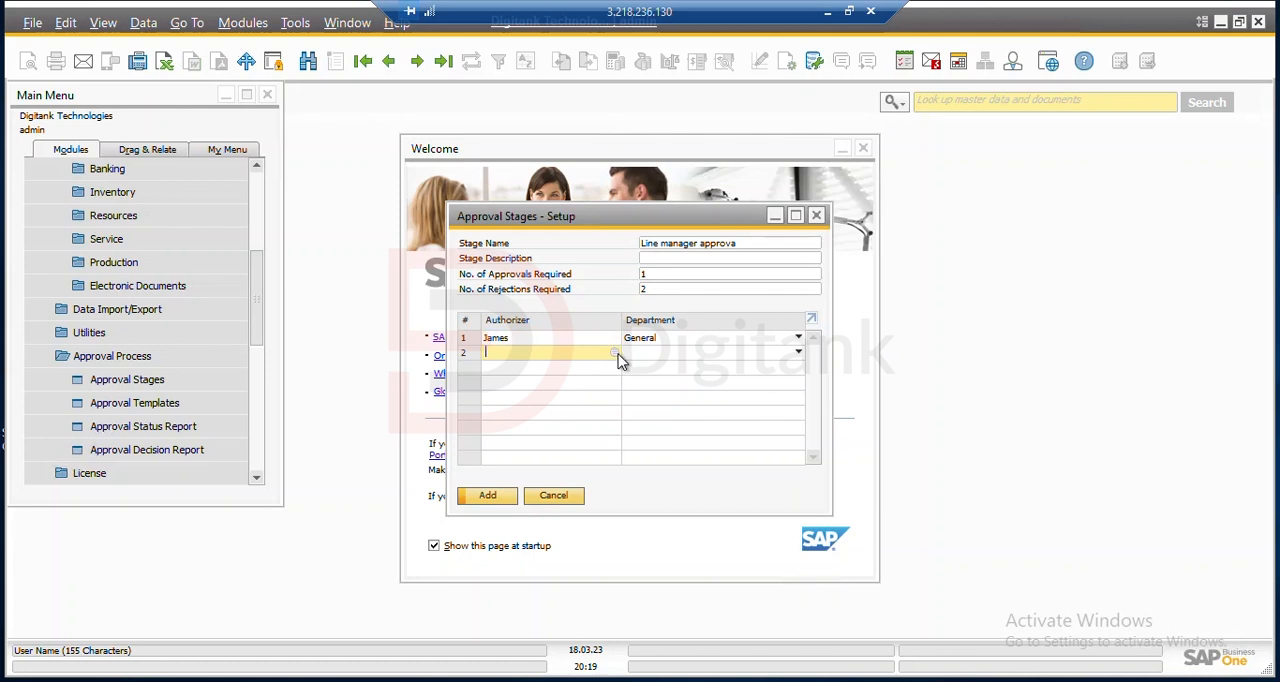
click(615, 353)
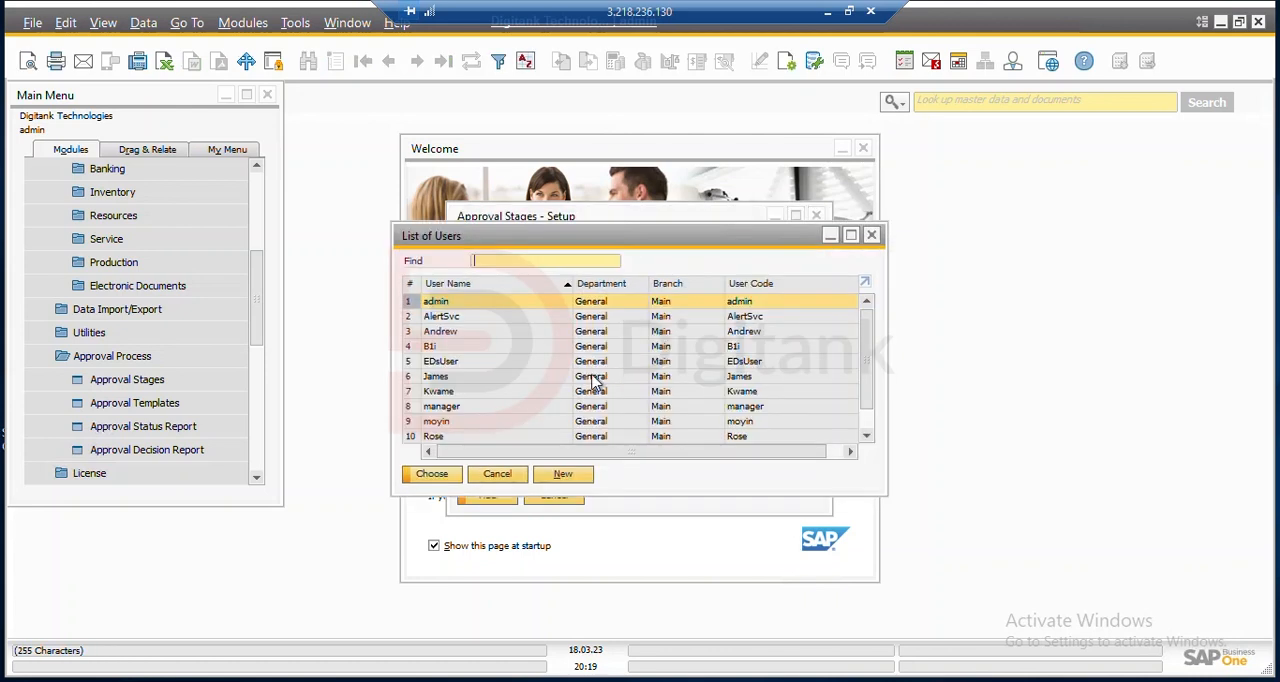
click(543, 438)
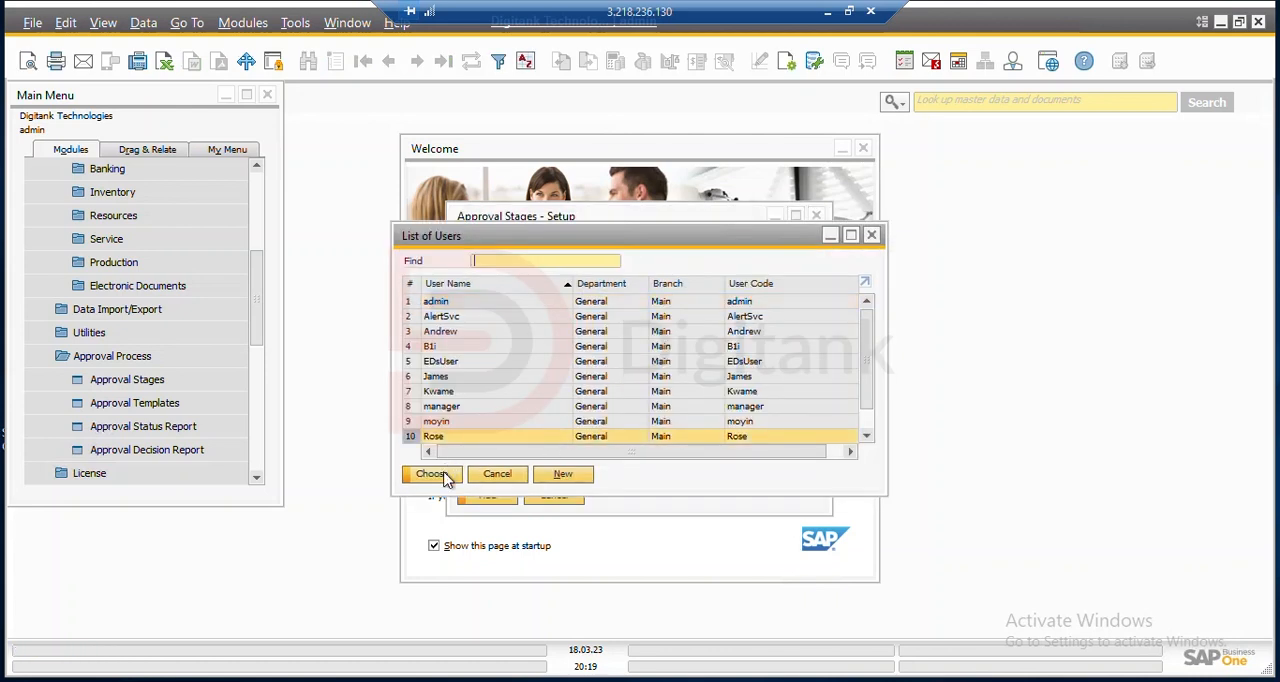
click(445, 475)
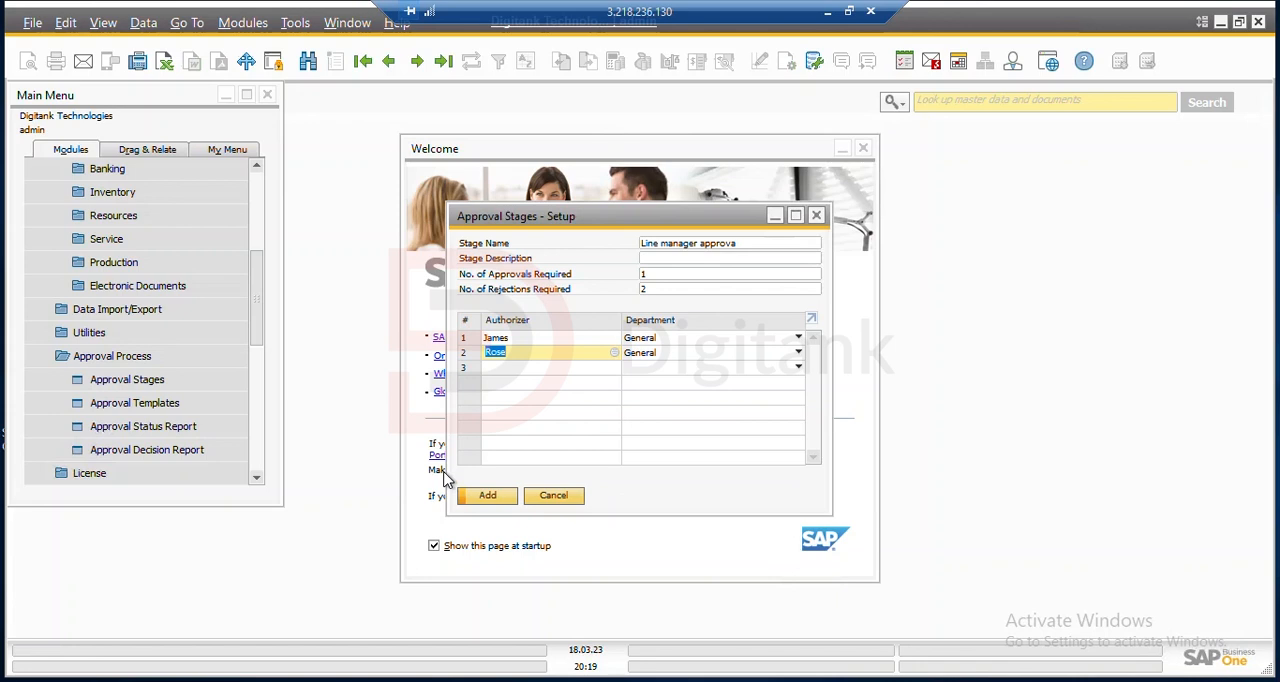
click(511, 503)
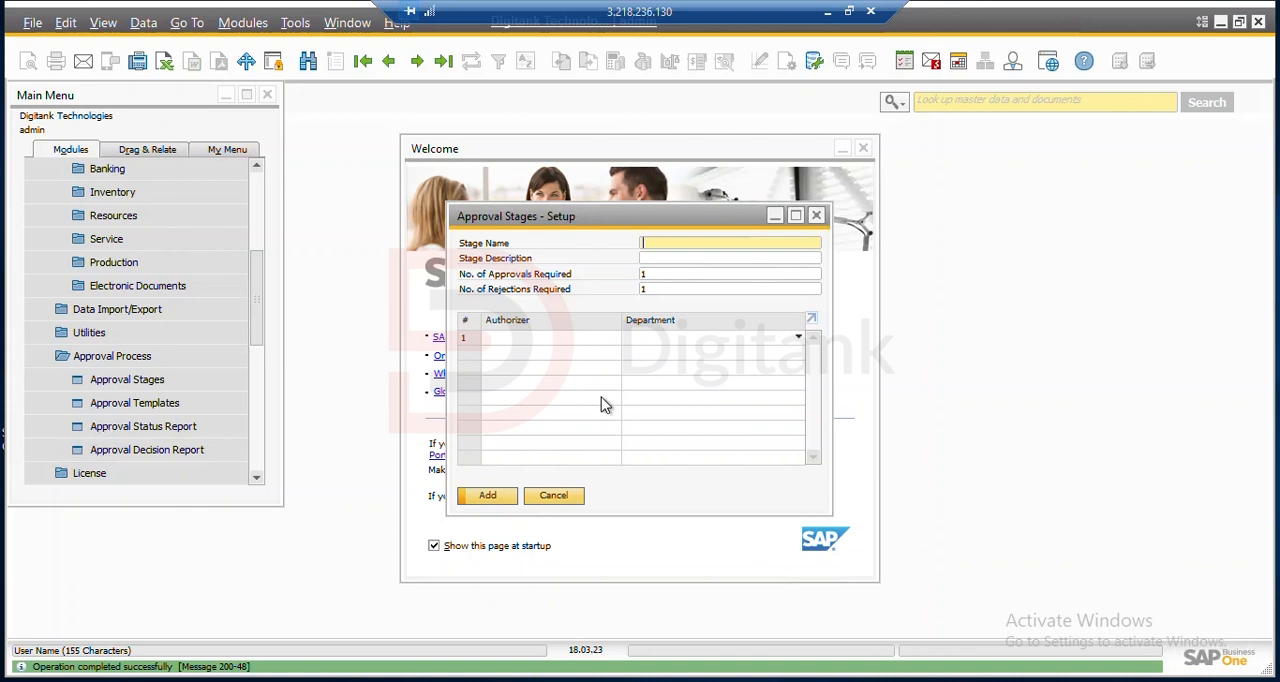
Name the next approval stage "HOD Manager", leaving its description blank
text(HOD Manager)
key(Tab)
key(Tab)
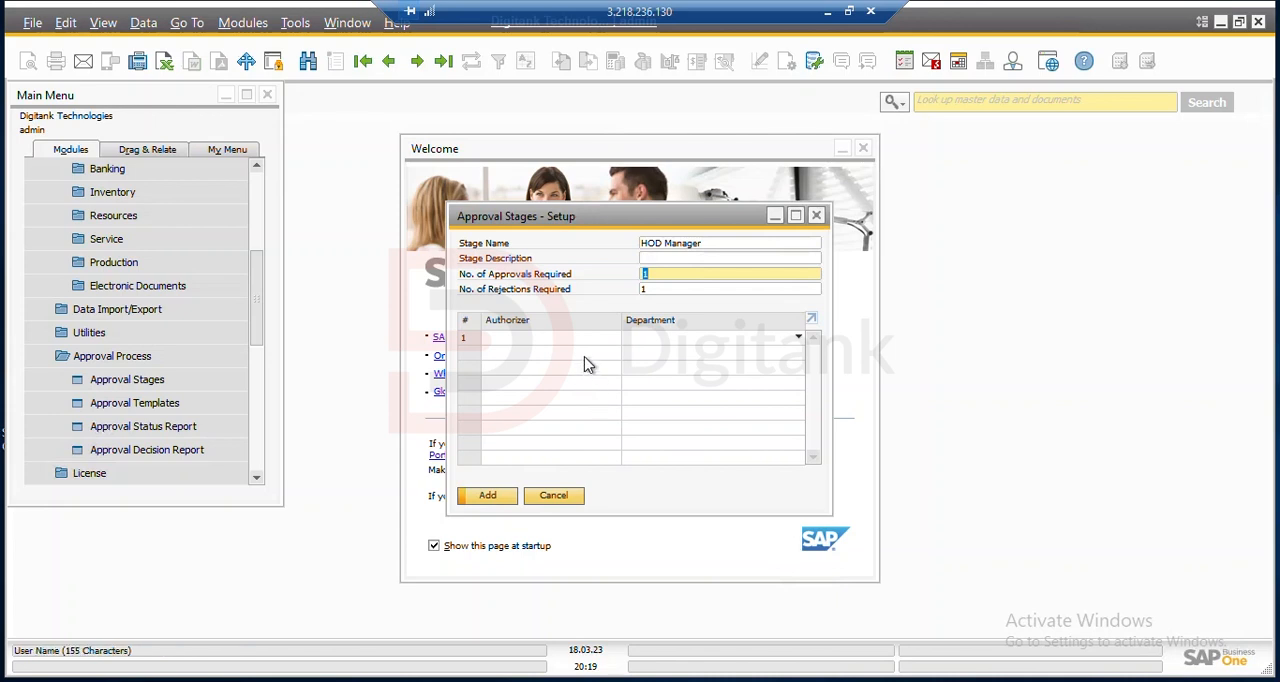
Assign user no. 3 from the user list as the HOD Manager stage's authorizer and add the stage
click(614, 340)
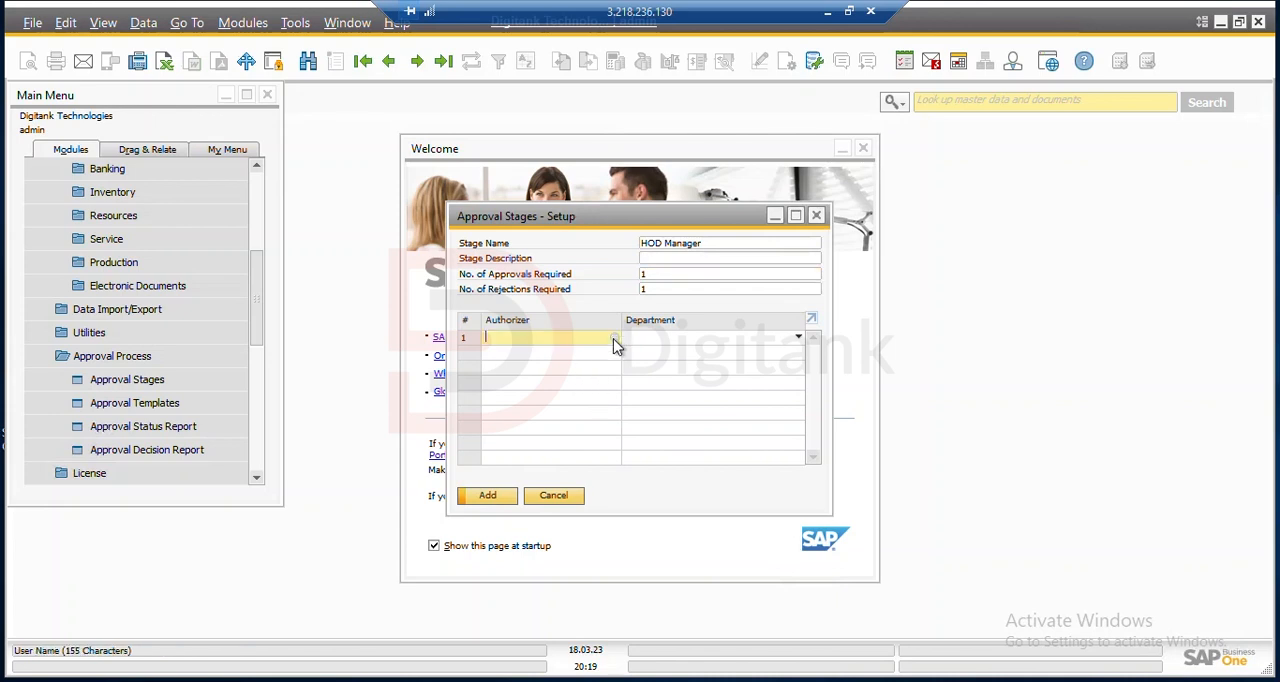
click(613, 338)
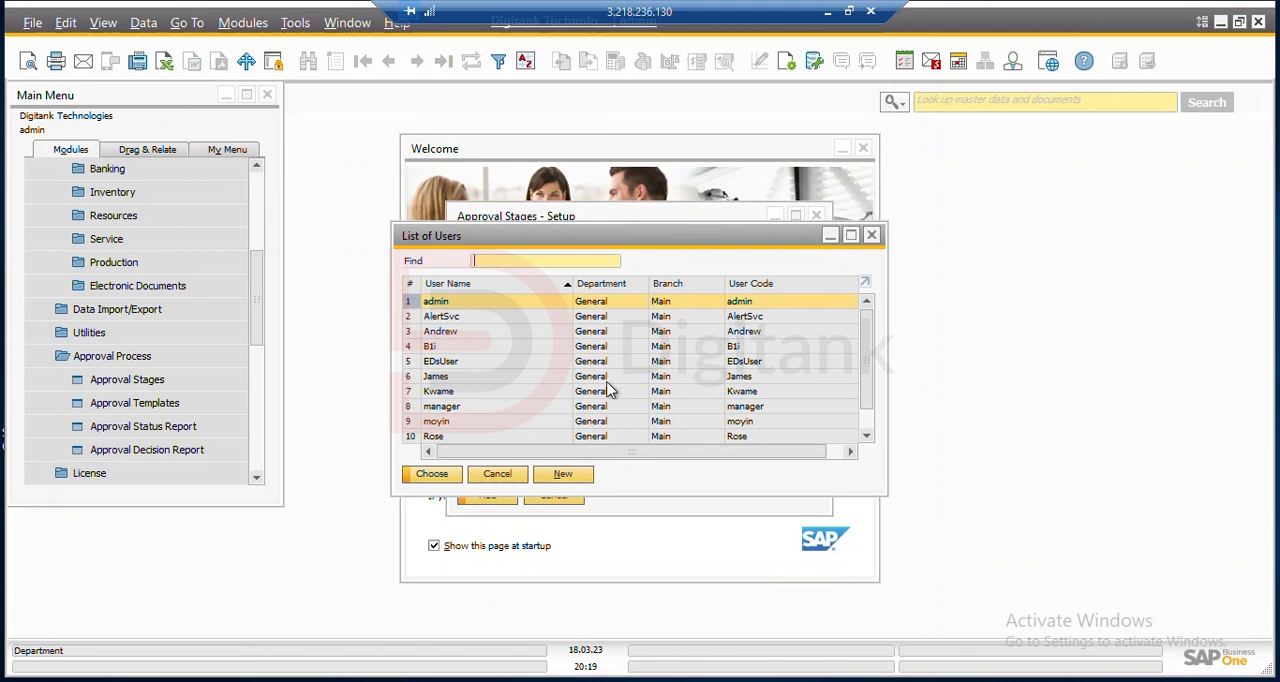
scroll(610, 390, down, 2)
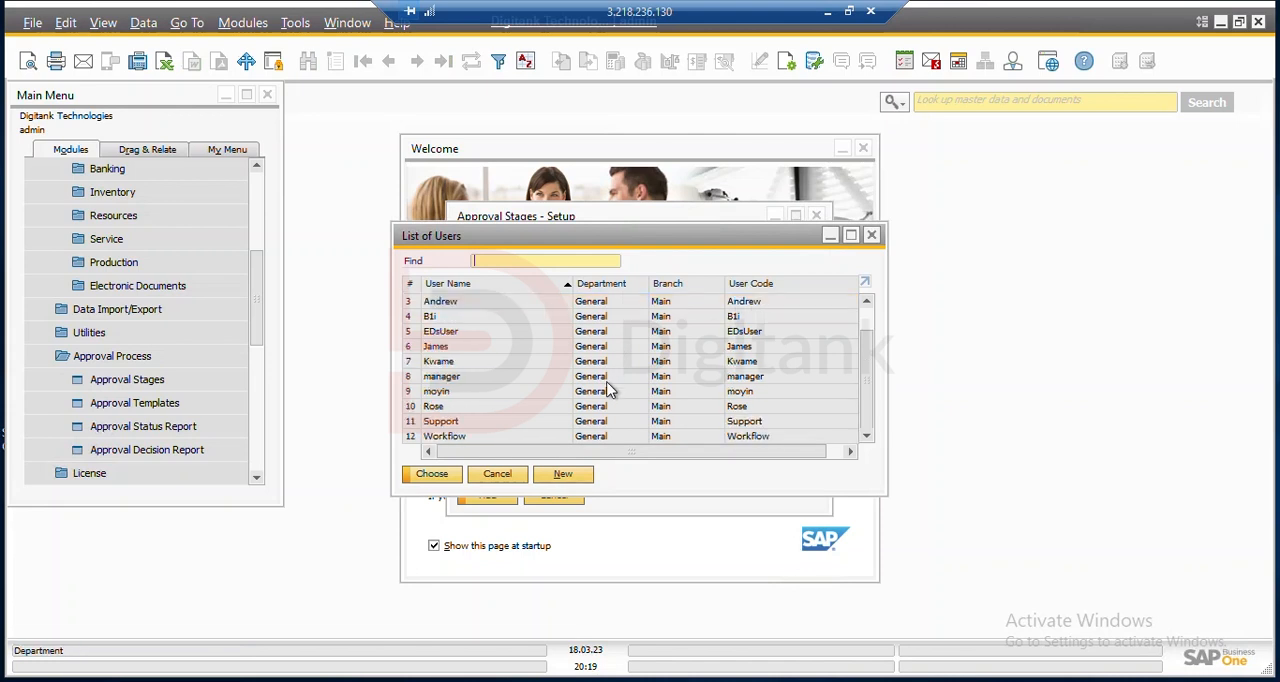
scroll(610, 390, up, 2)
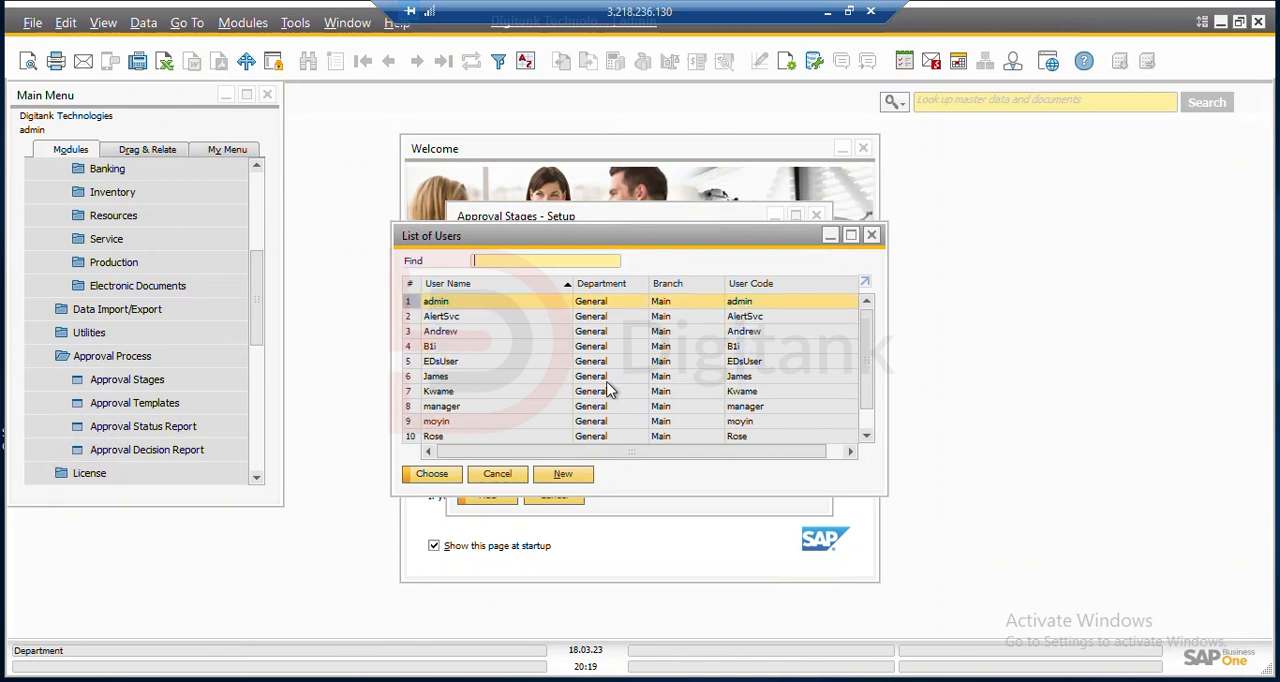
click(588, 336)
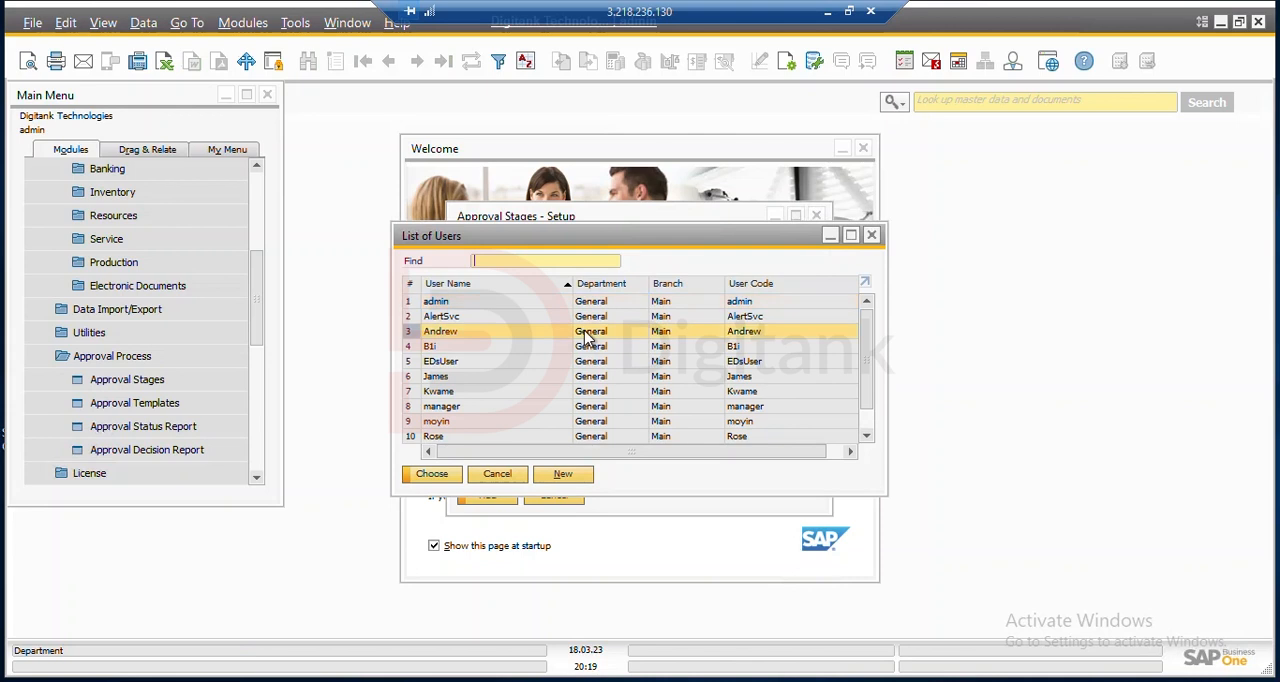
click(447, 484)
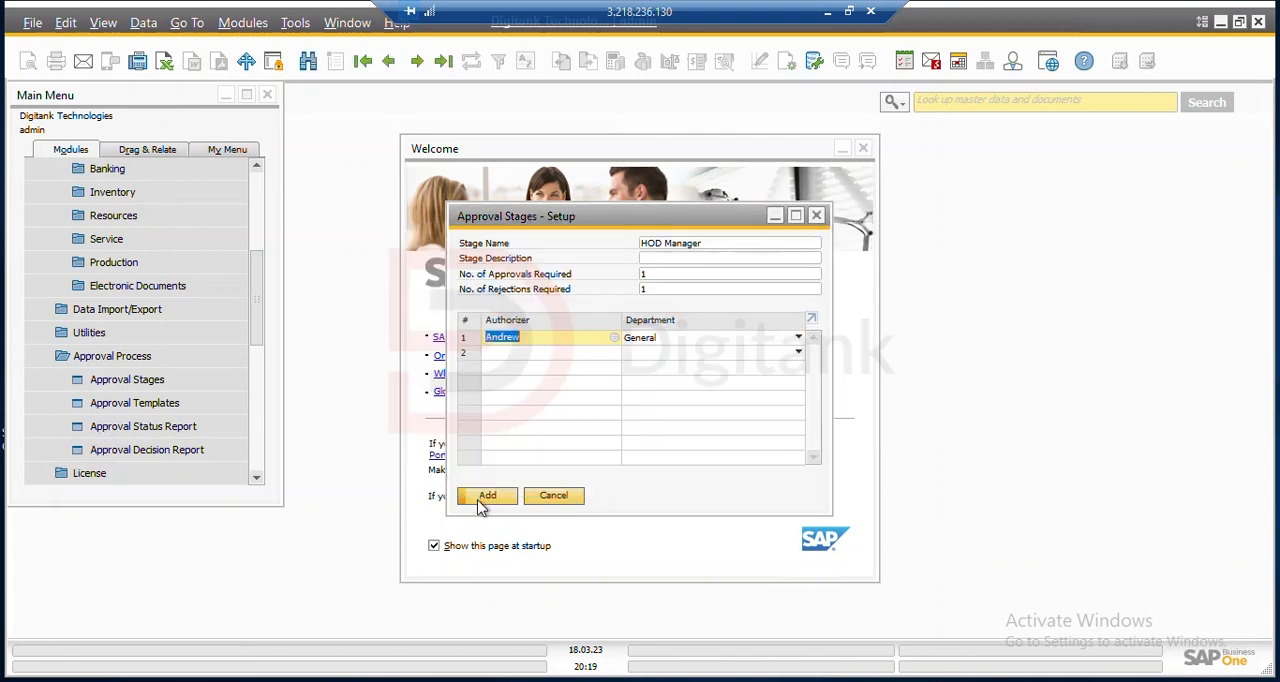
click(478, 497)
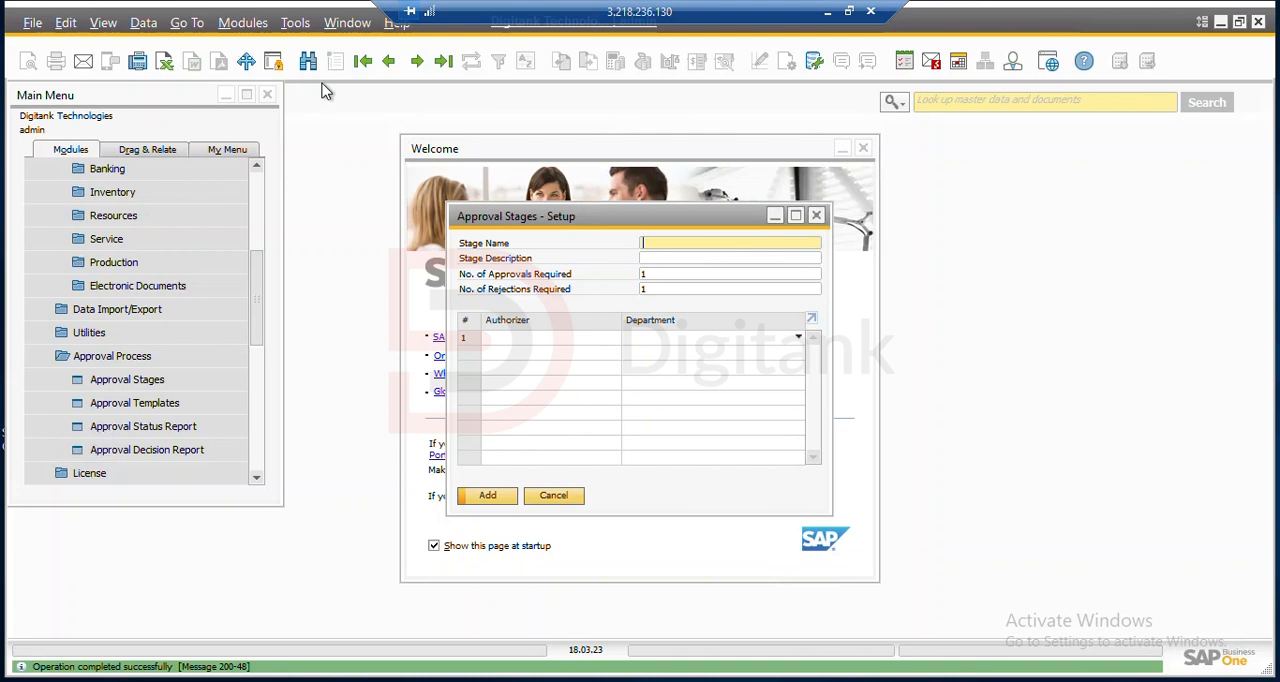
Review the saved approval stage records one by one and close the stages setup
click(364, 73)
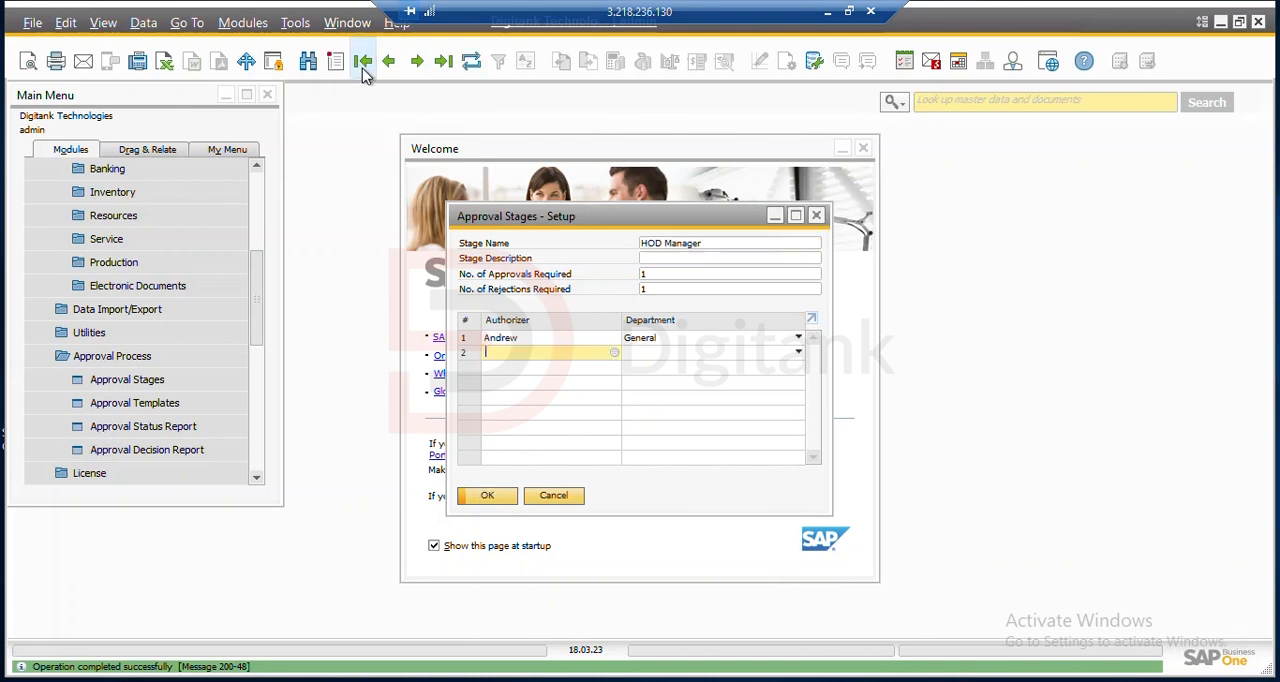
click(386, 73)
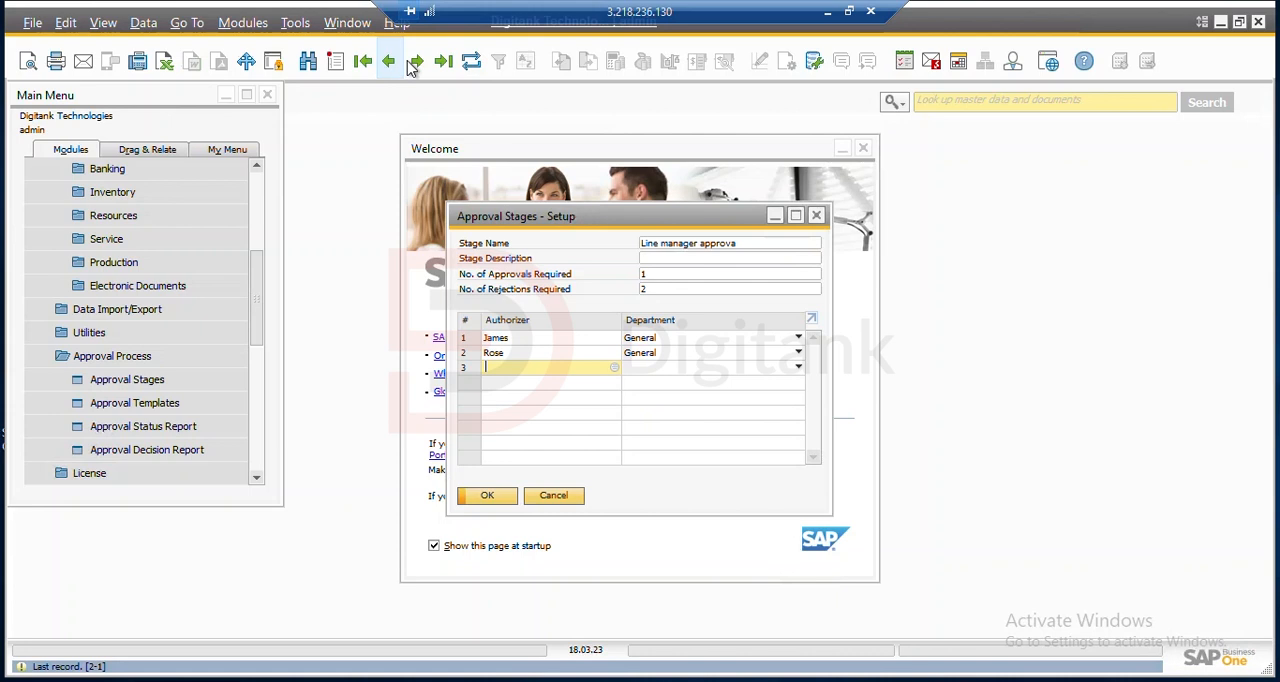
click(414, 66)
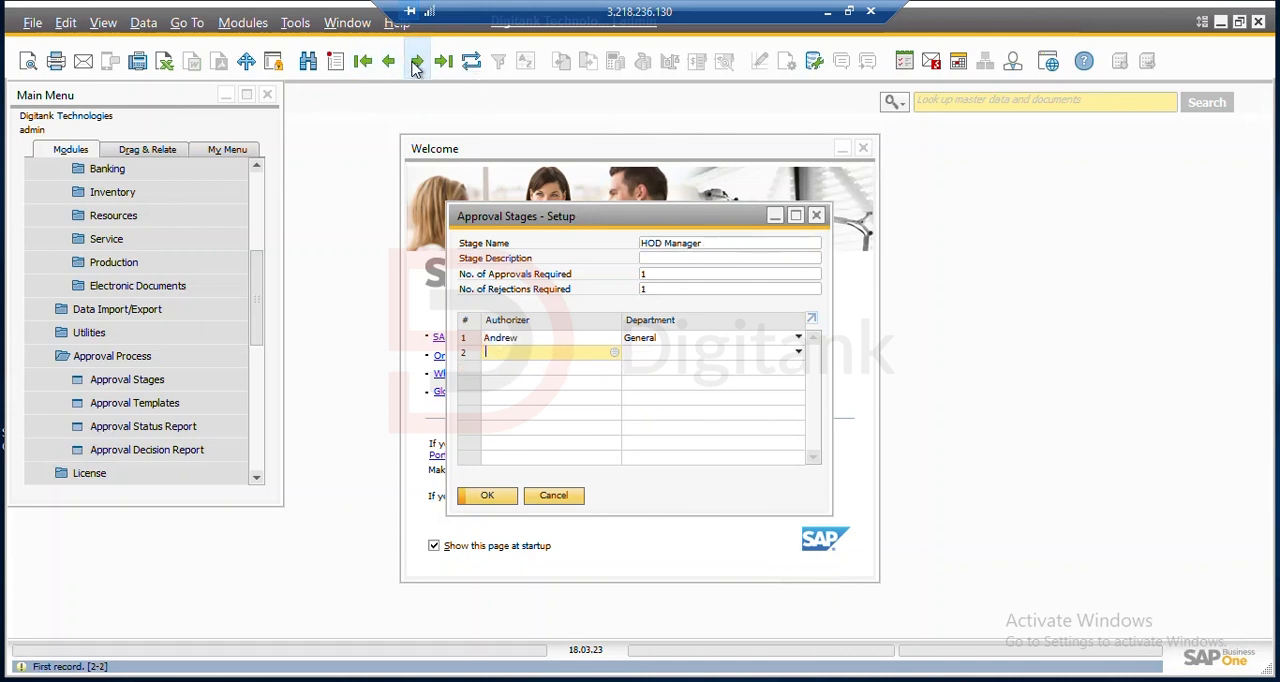
click(553, 496)
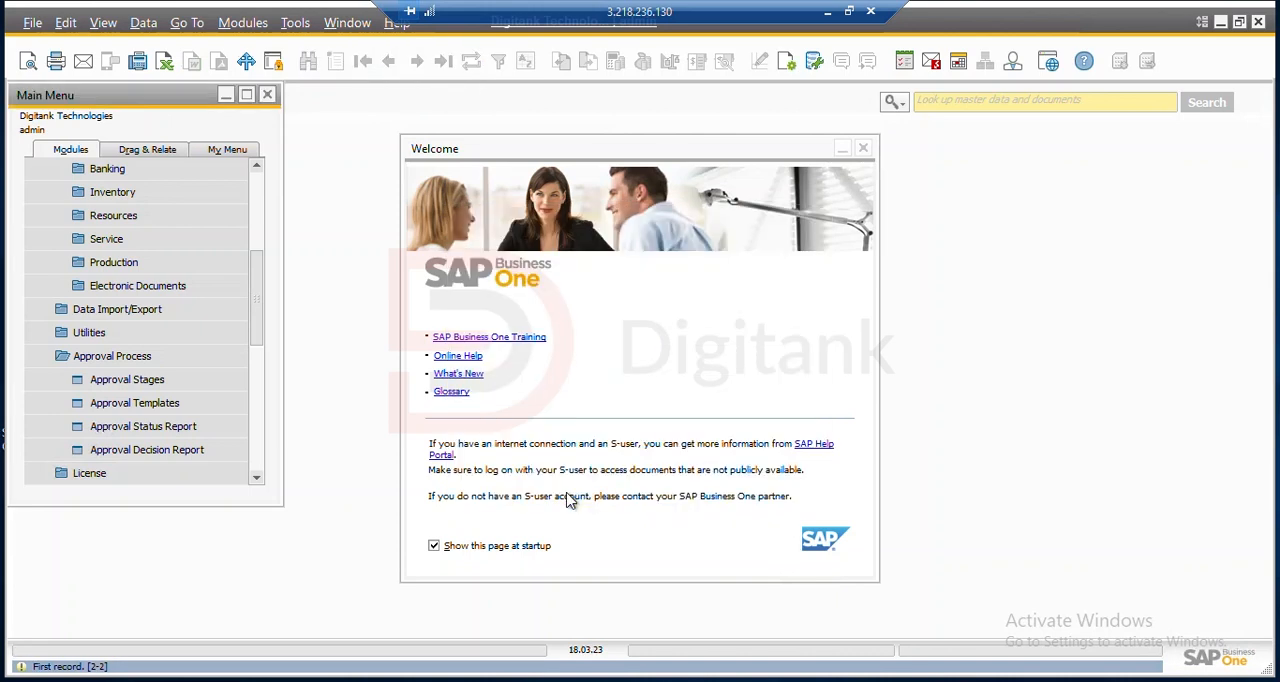
Open the approval templates setup and choose user no. 9 from the user list as the originator
click(146, 405)
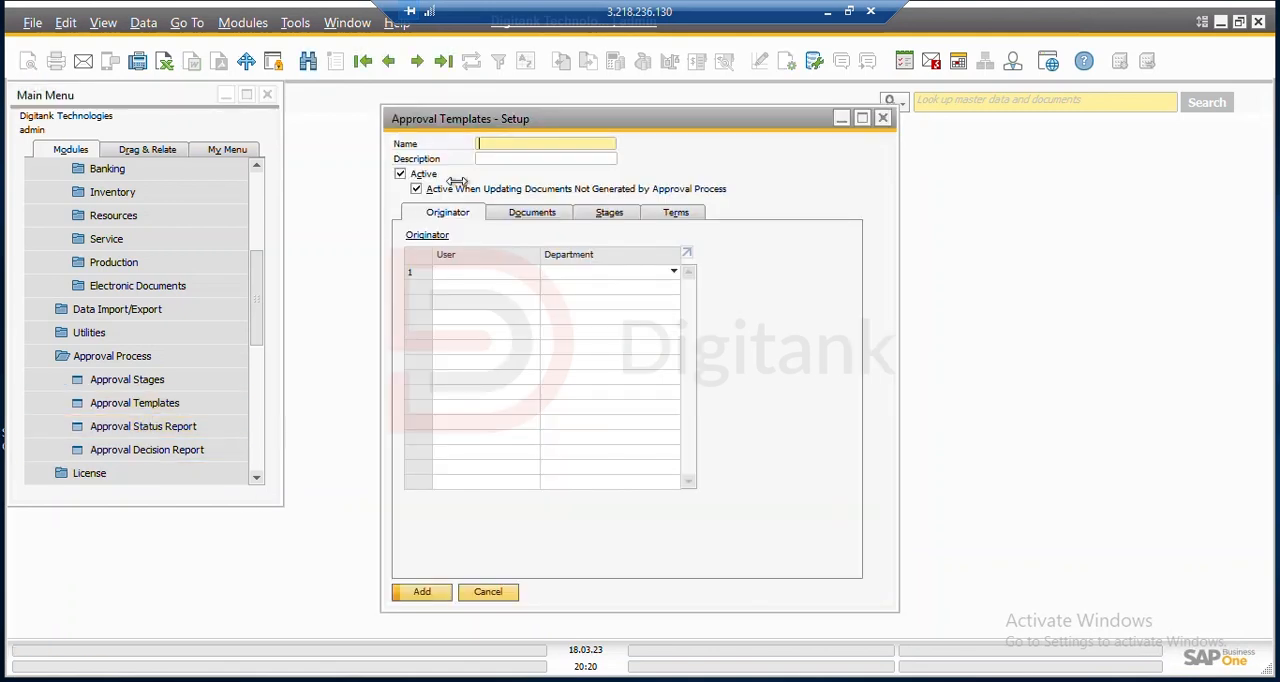
click(531, 279)
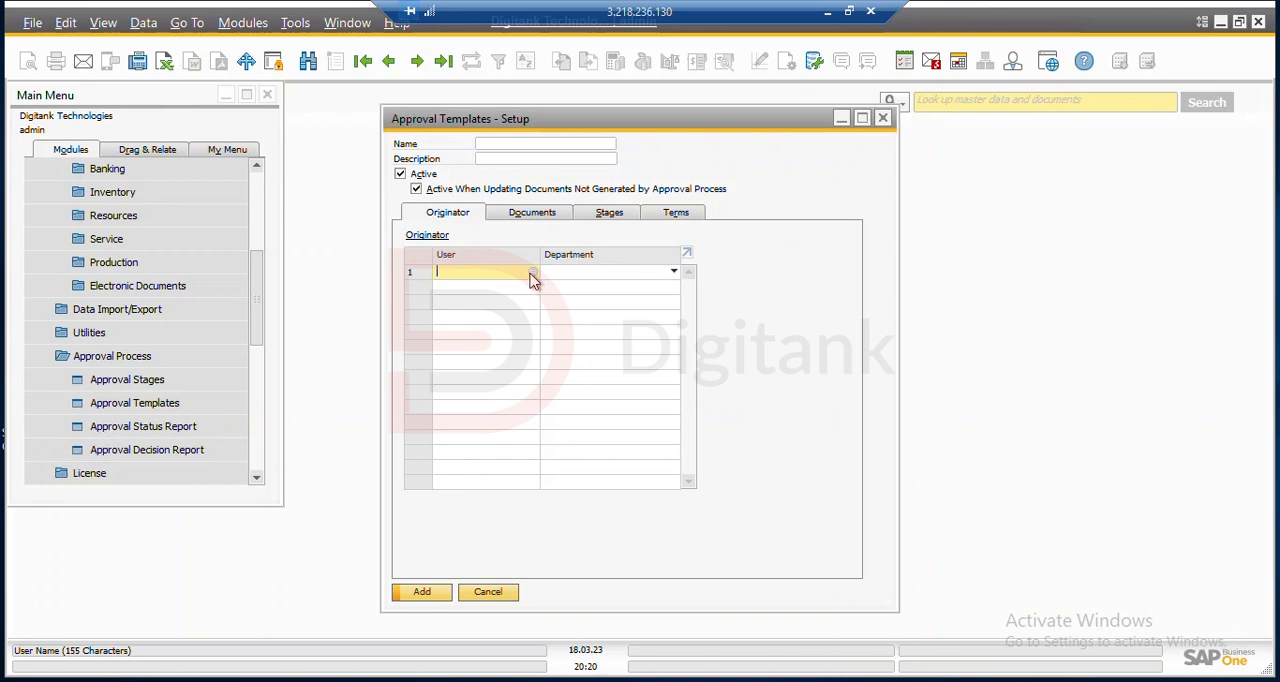
click(530, 272)
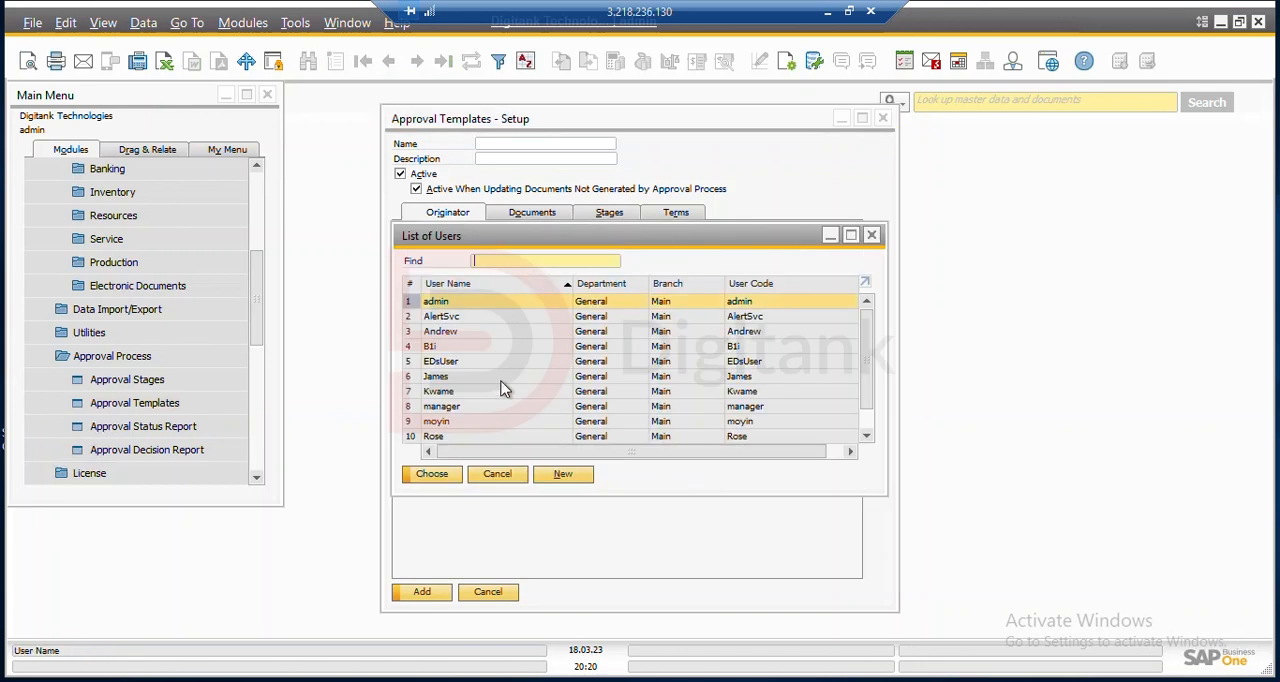
click(502, 424)
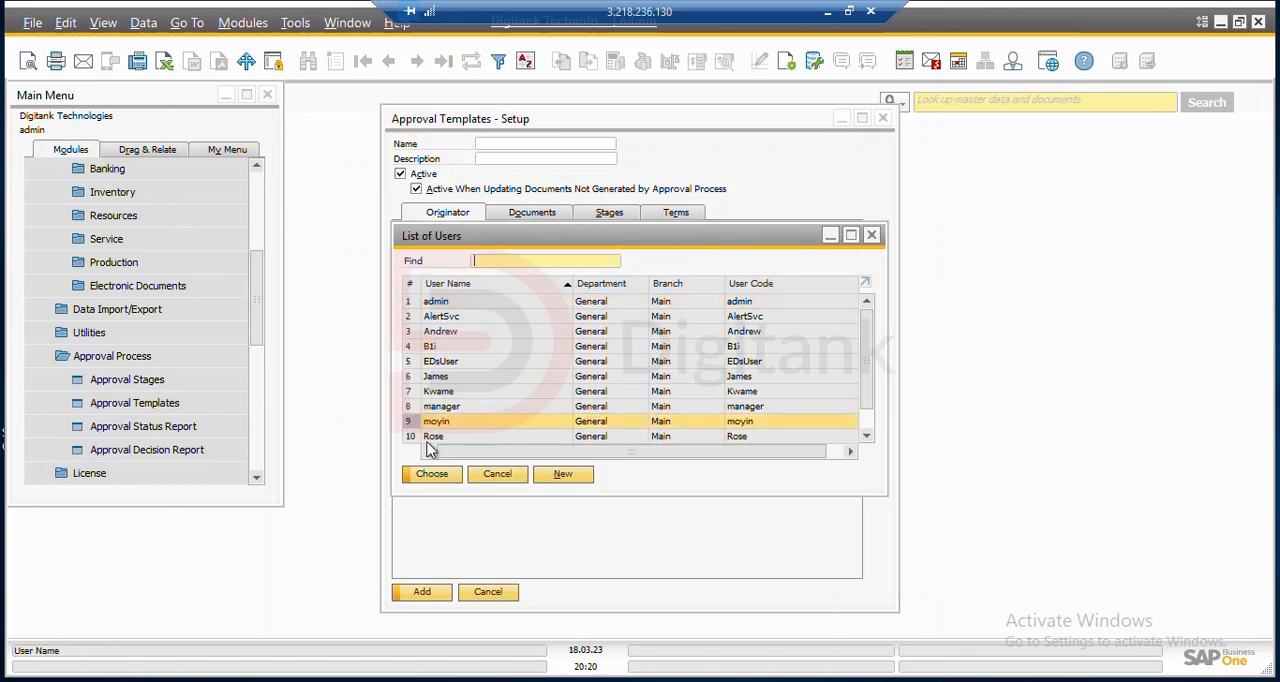
click(444, 476)
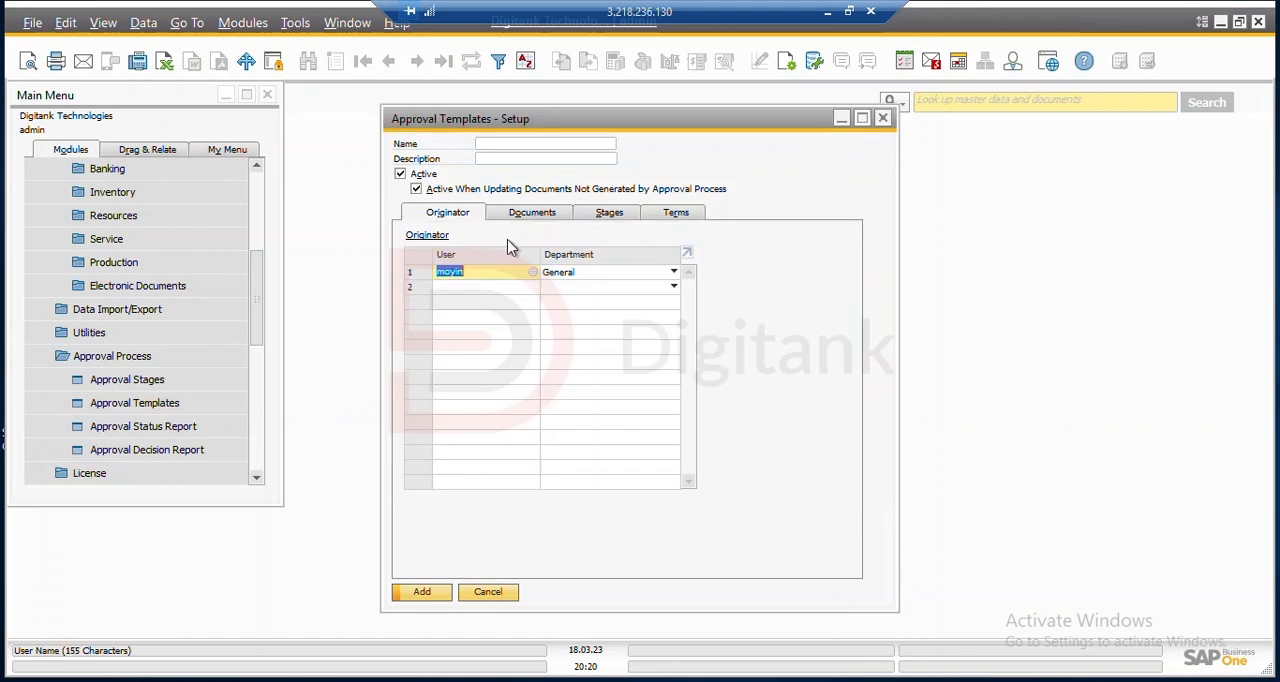
Name the approval template "PO Approval" and keep it active
click(518, 144)
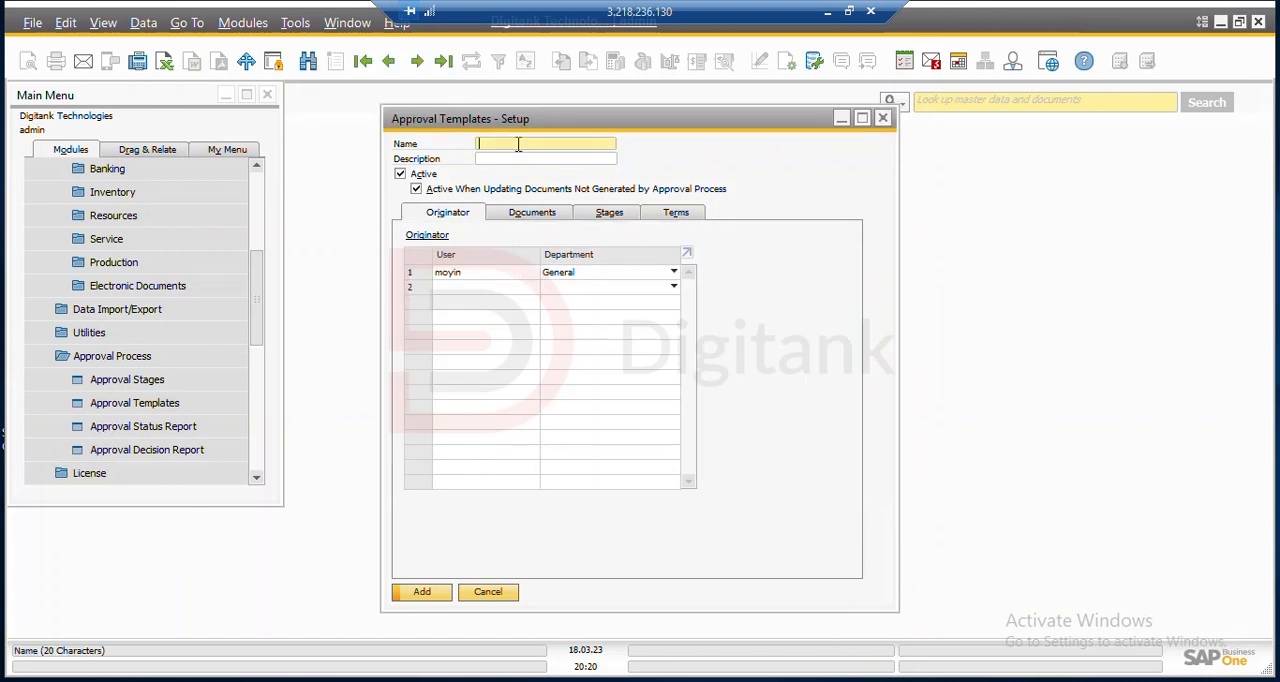
text(PO Approval)
click(399, 174)
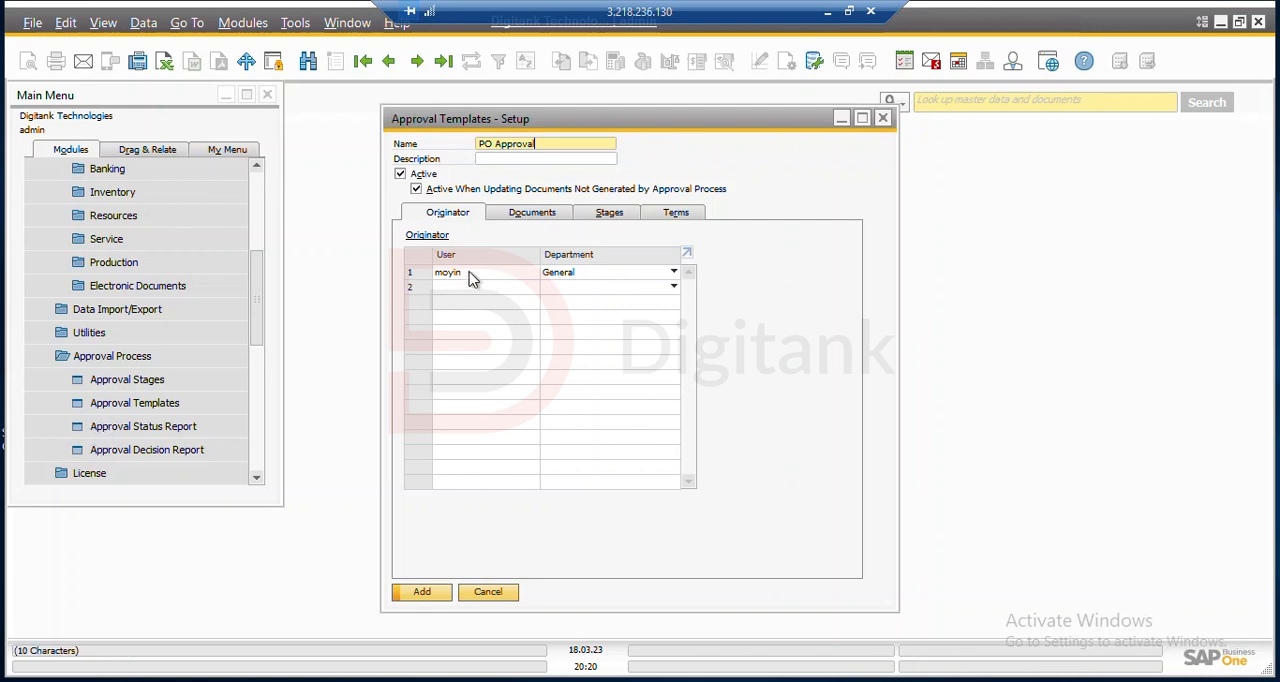
Select Purchase Quotation, Purchase Order, Goods Returns Request and A/P Down Payment as the purchasing documents the approval template covers
click(535, 222)
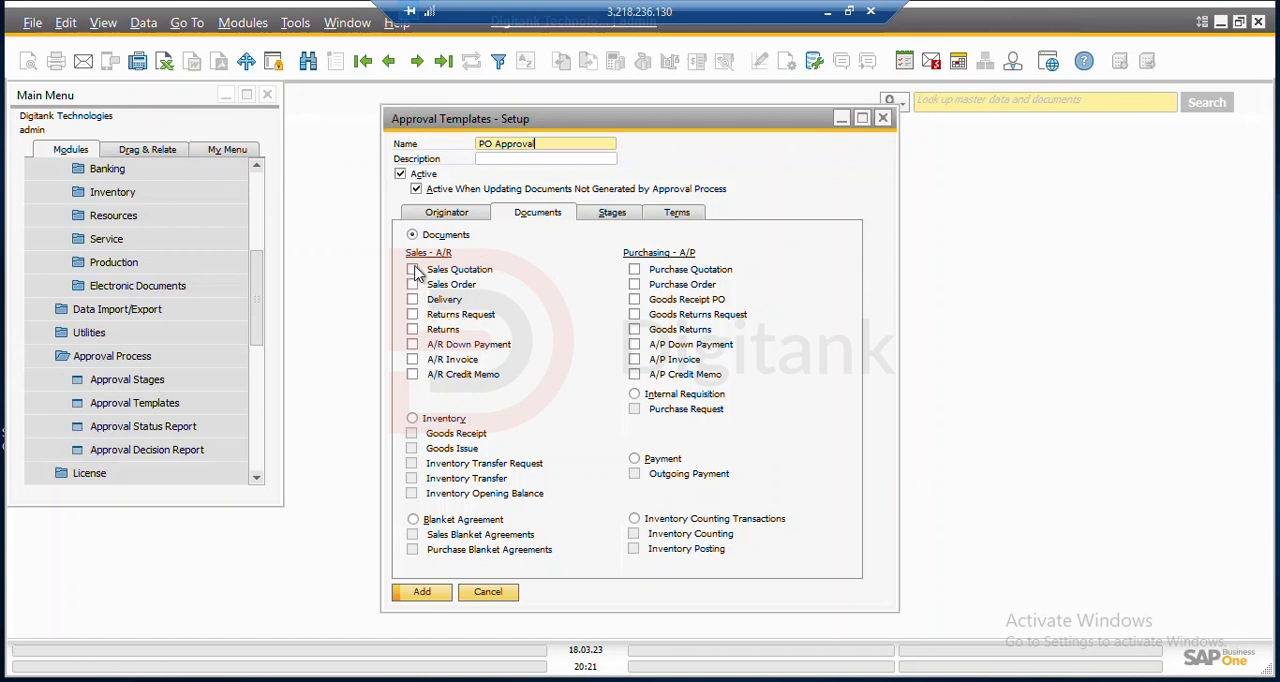
click(636, 270)
click(636, 285)
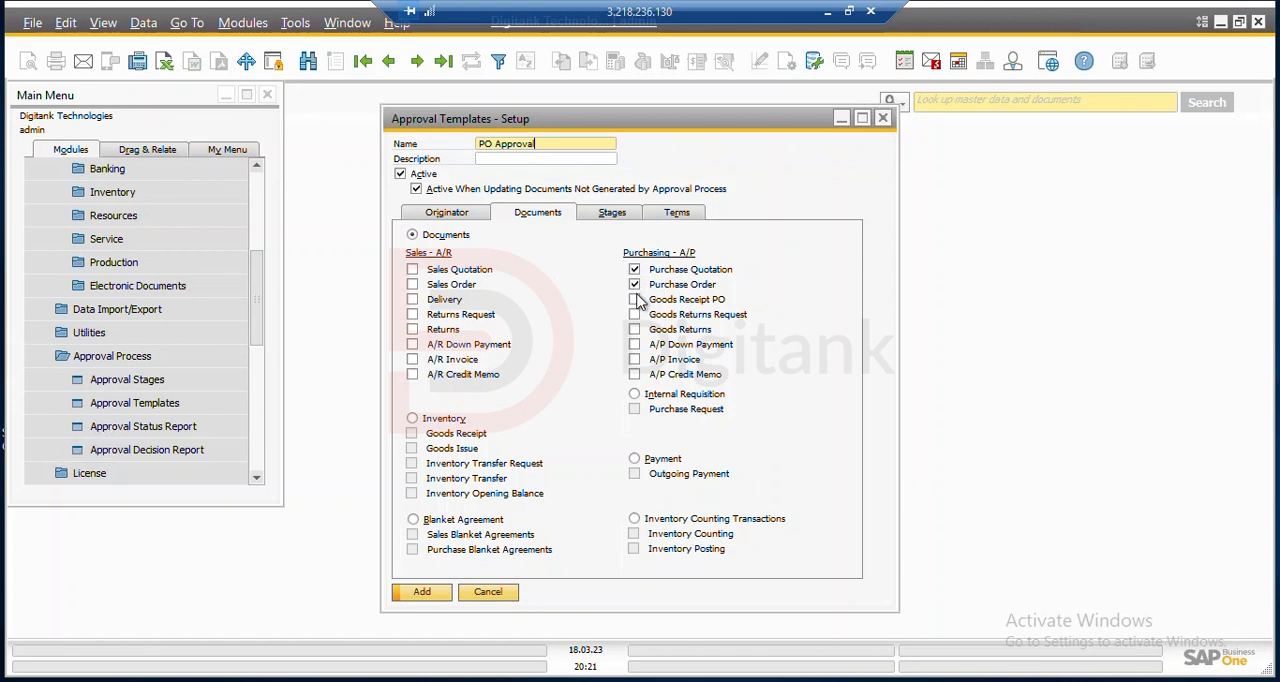
click(635, 316)
click(635, 344)
Assign the "Line manager approva" stage from the confirmation levels list as the template's first approval stage
click(632, 218)
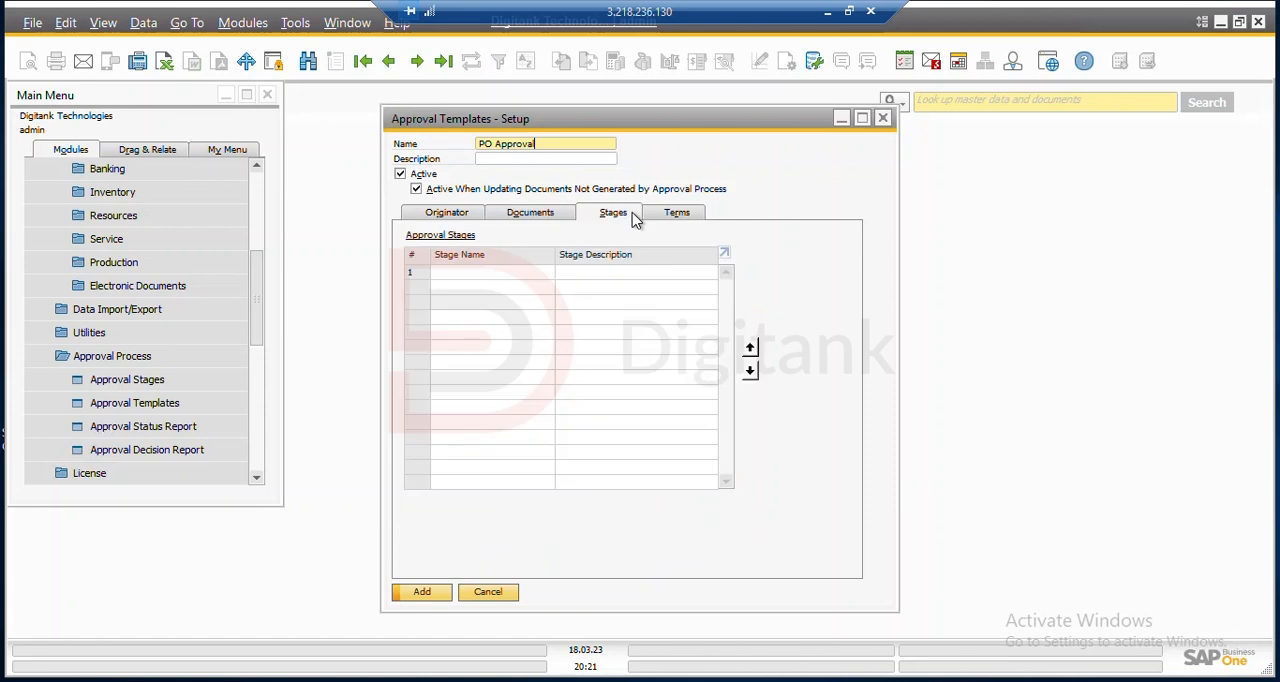
click(517, 271)
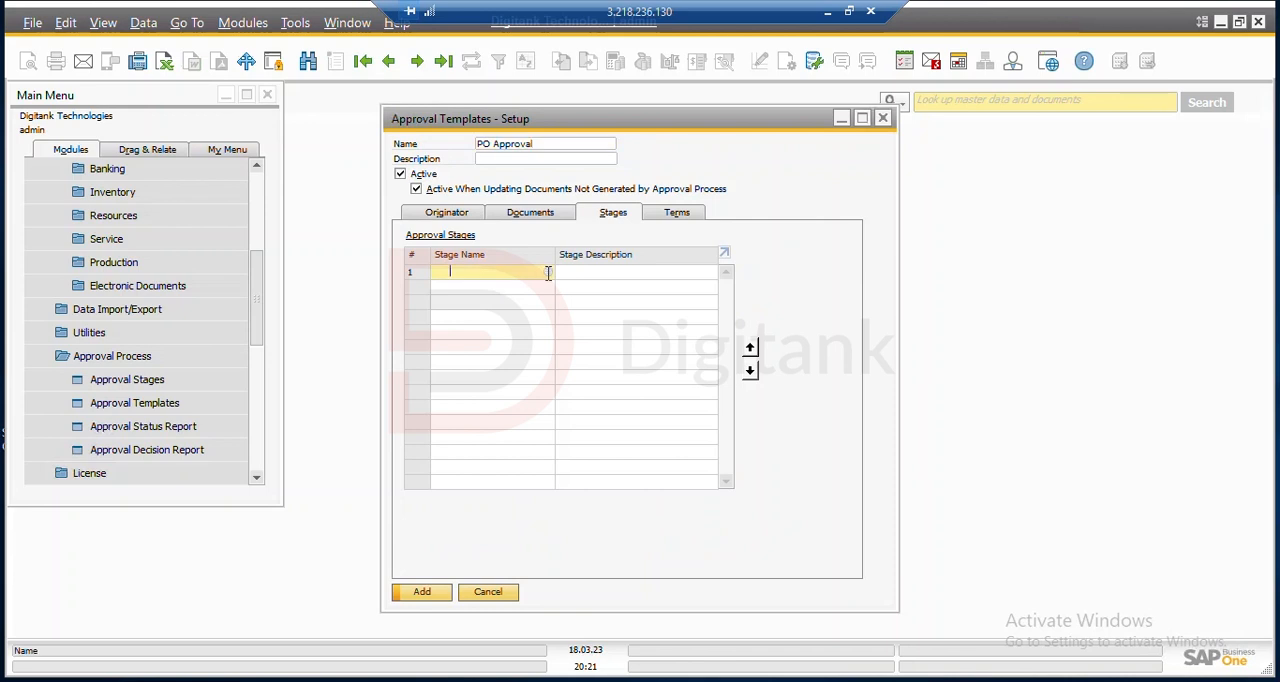
click(550, 275)
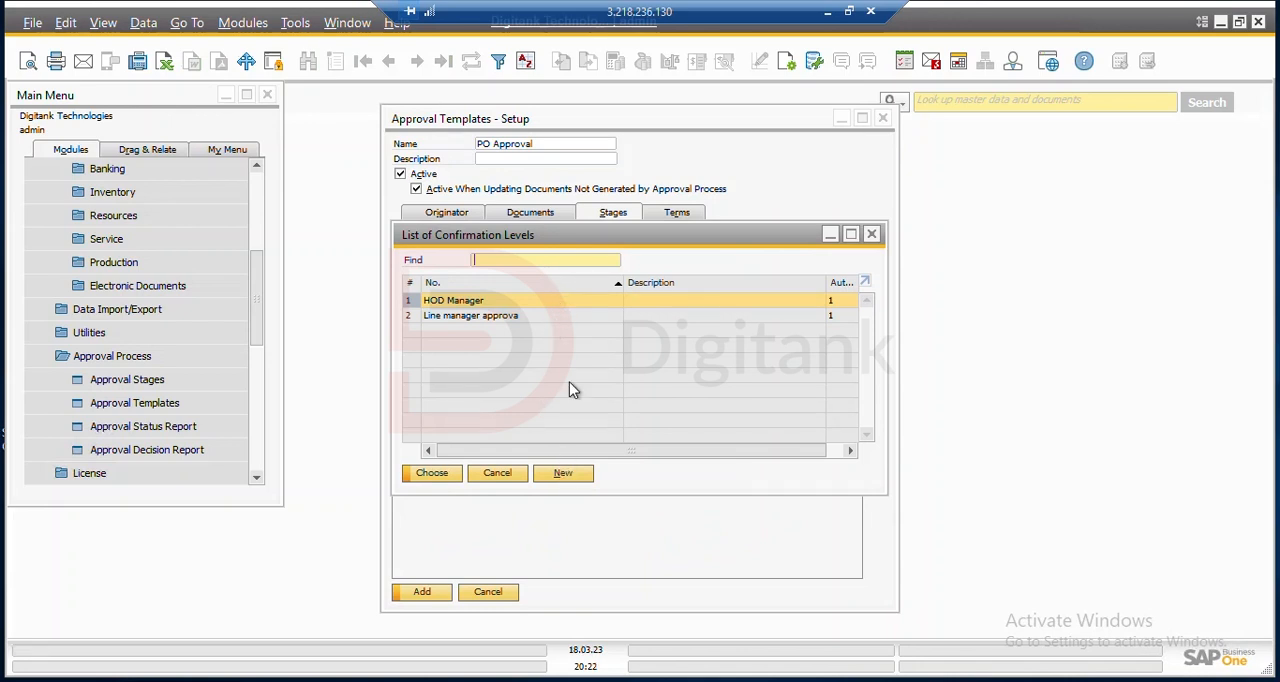
click(549, 318)
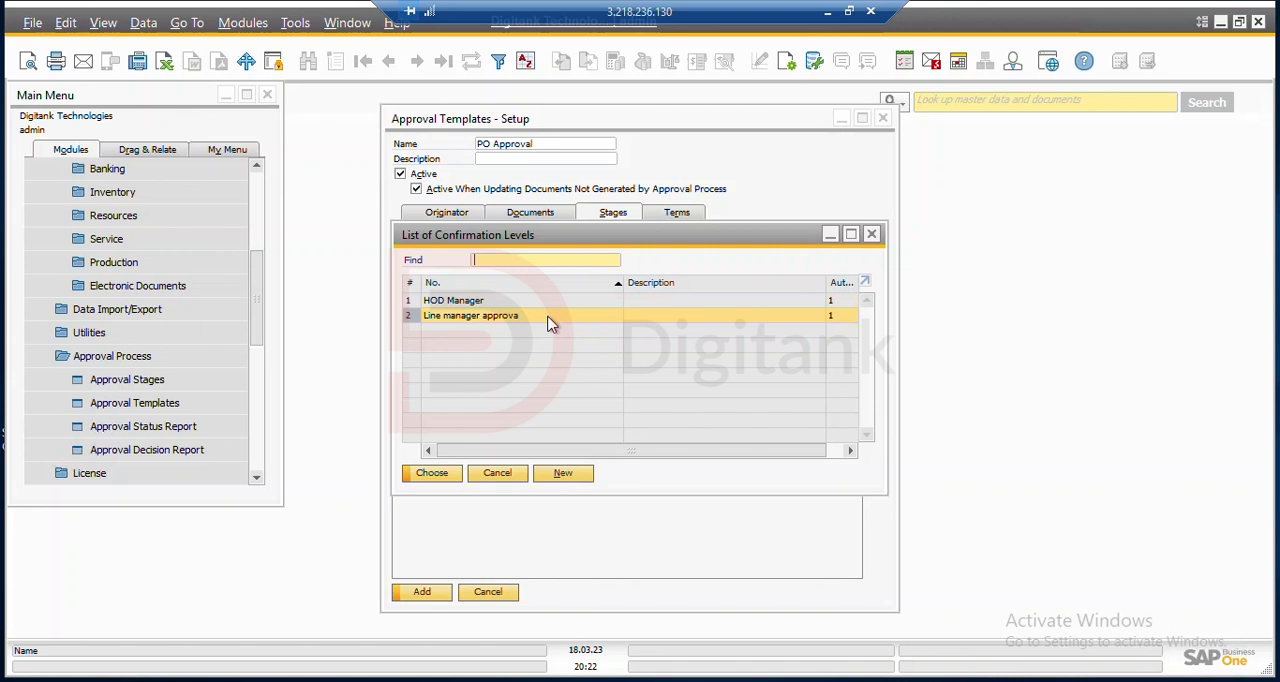
click(453, 472)
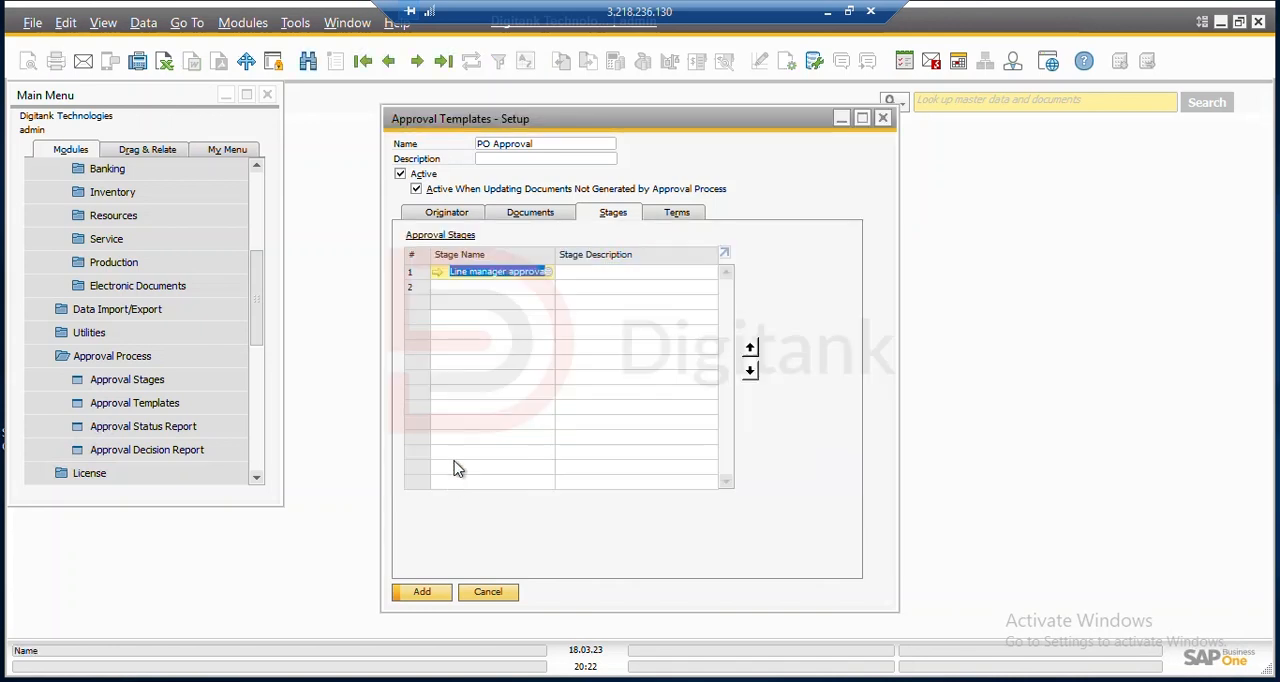
Add HOD Manager from the confirmation levels list as the template's second approval stage
click(545, 289)
click(547, 289)
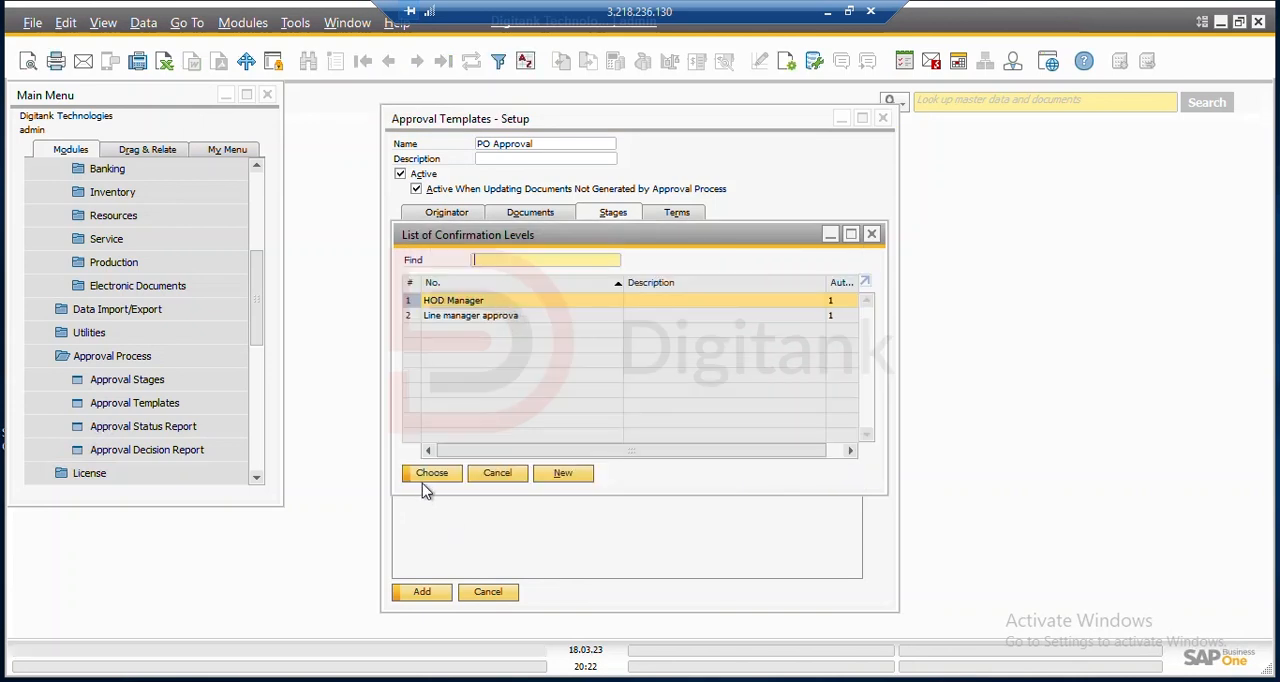
click(432, 474)
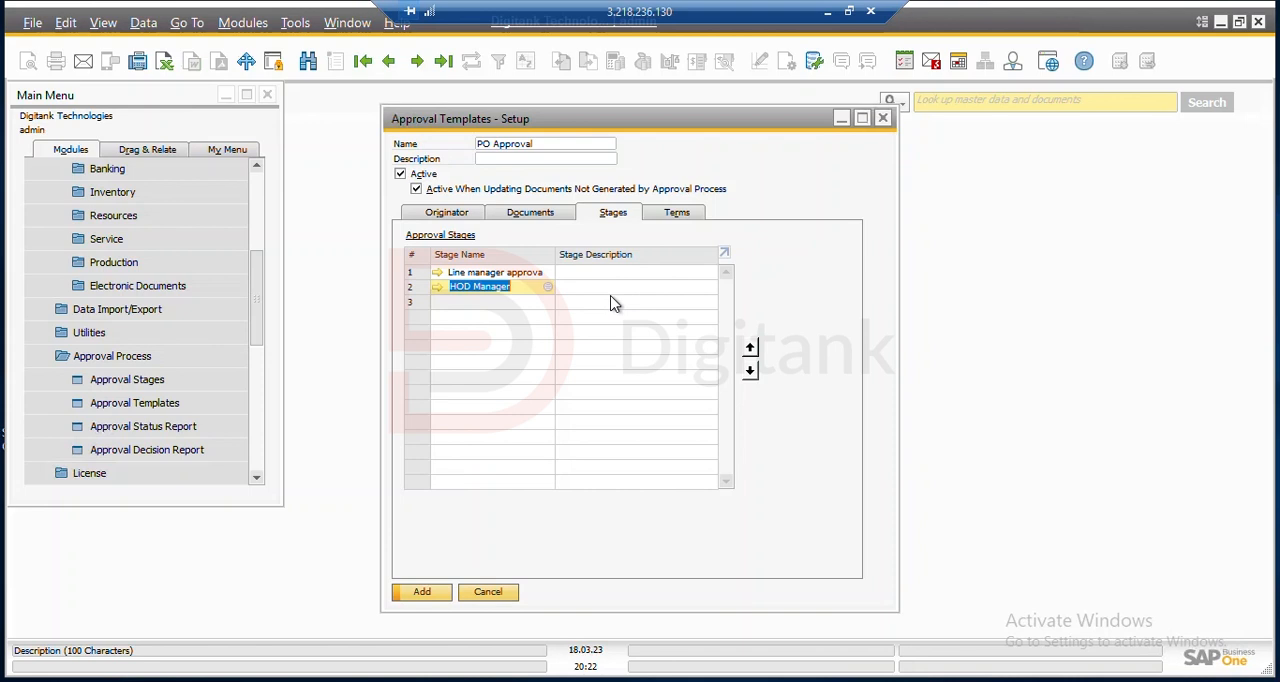
Set the template's terms to always launch the approval process and add the PO Approval template
click(677, 214)
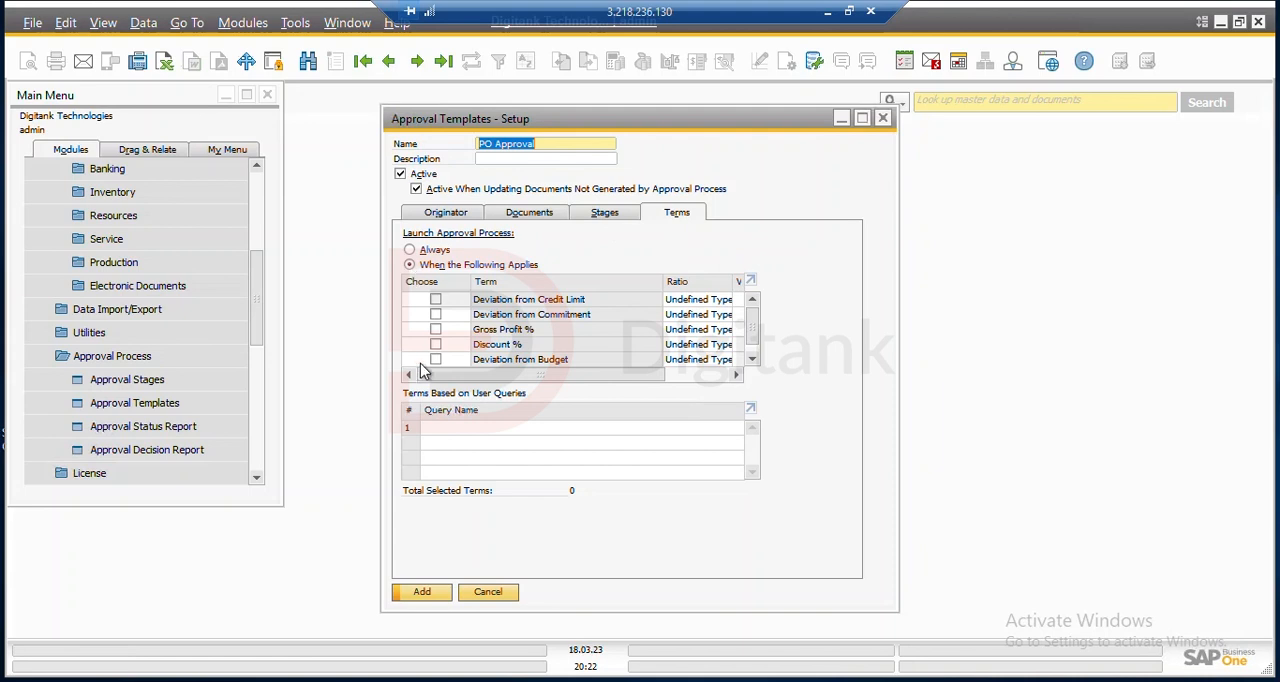
scroll(420, 362, down, 1)
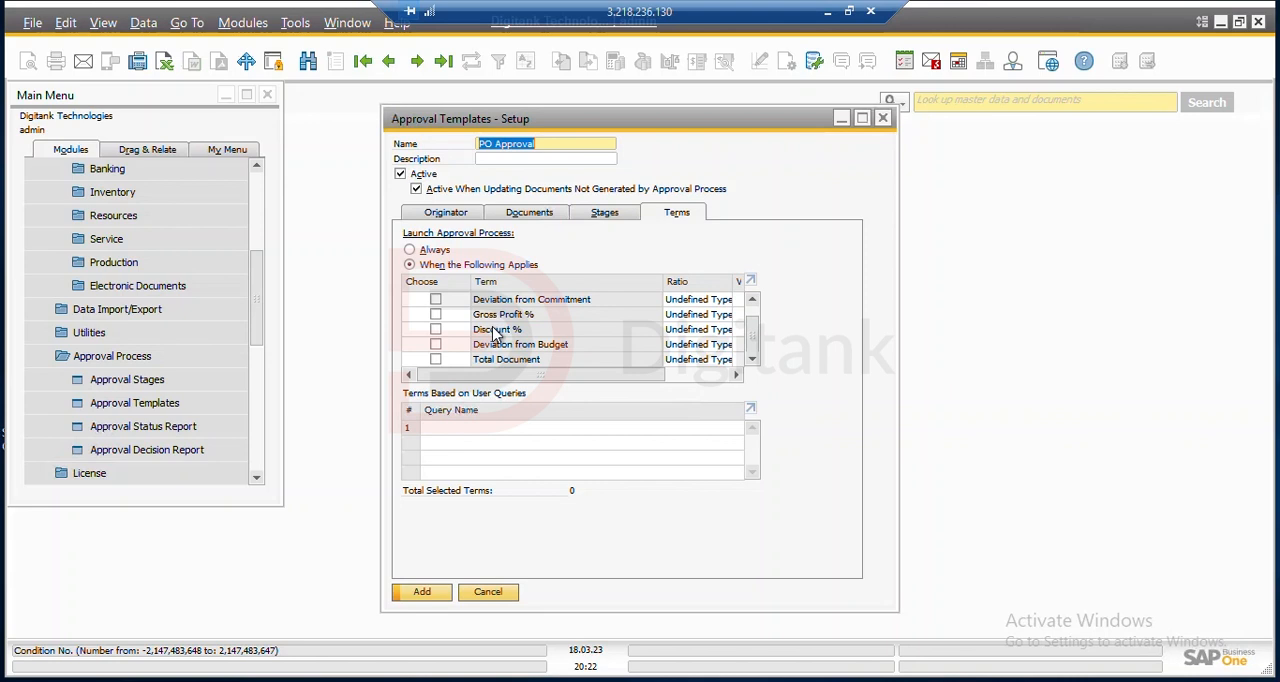
click(411, 251)
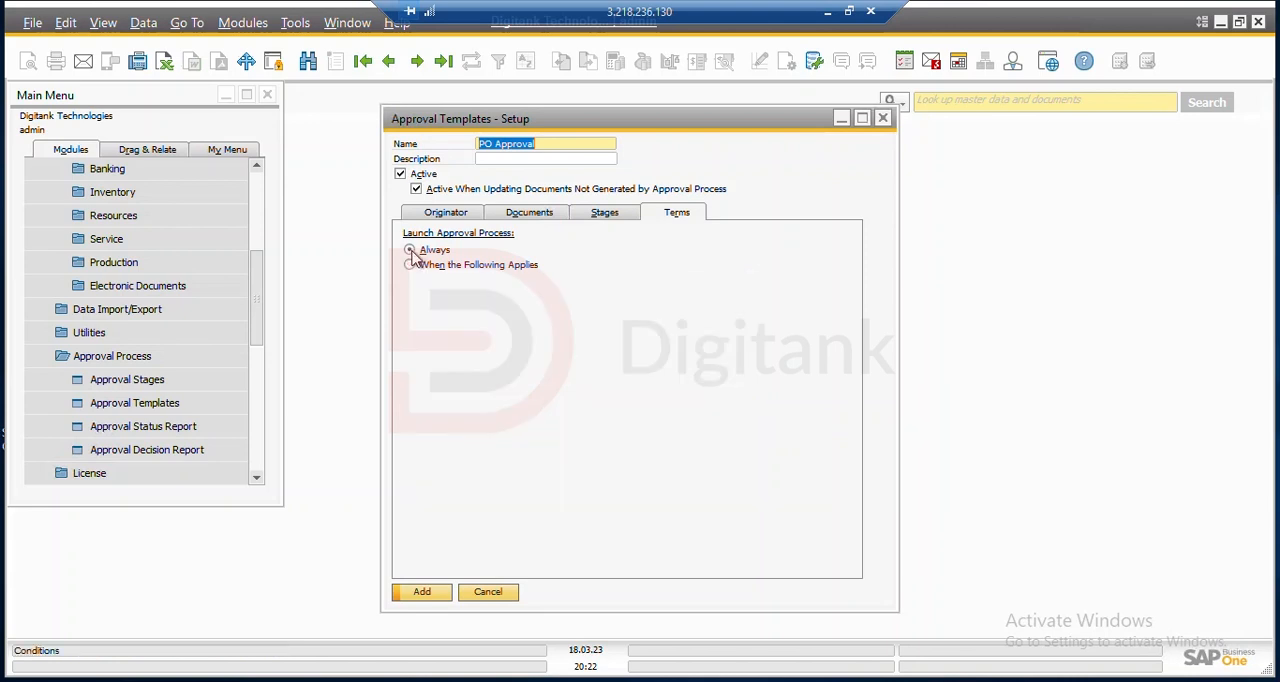
click(422, 592)
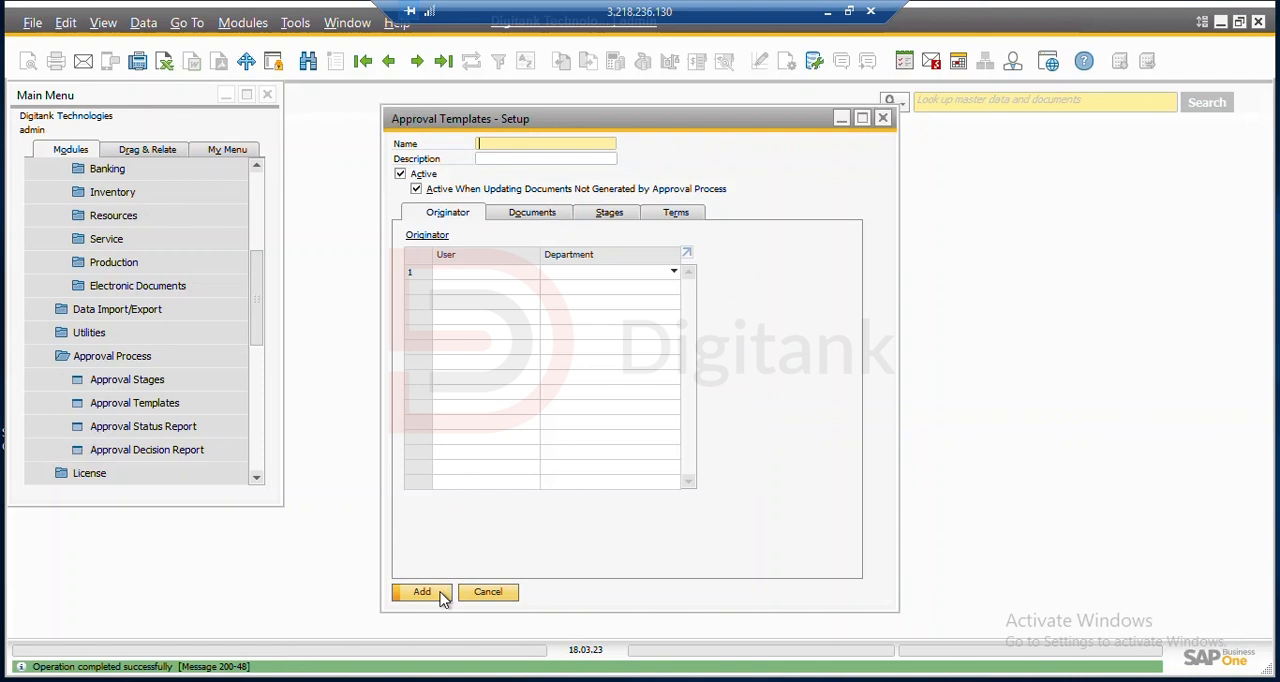